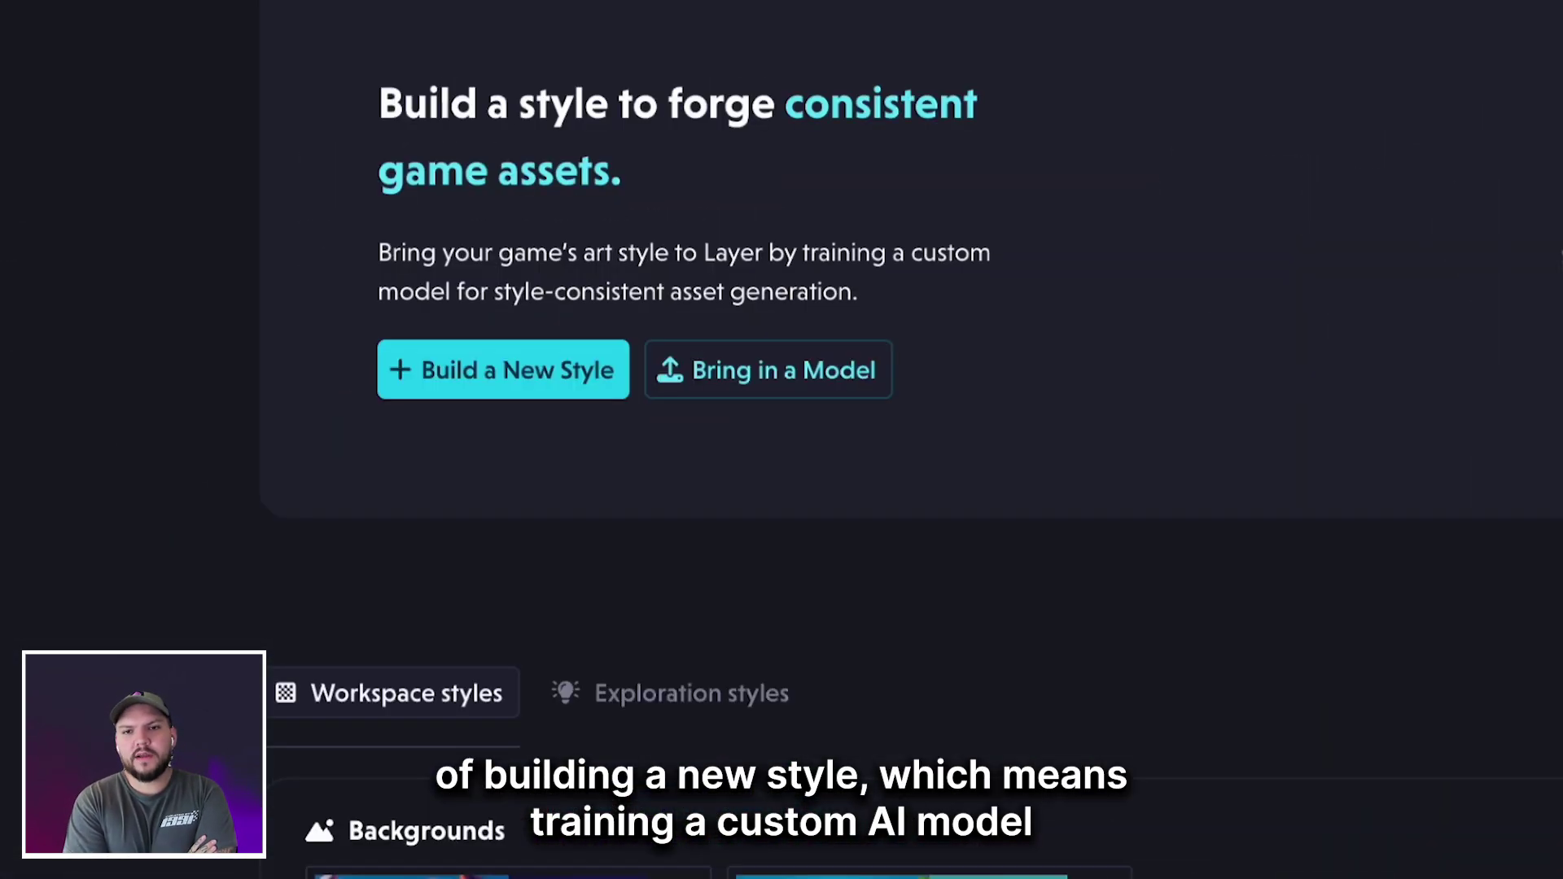
Step: Choose Build a New Style to begin a draft custom art style
click(529, 380)
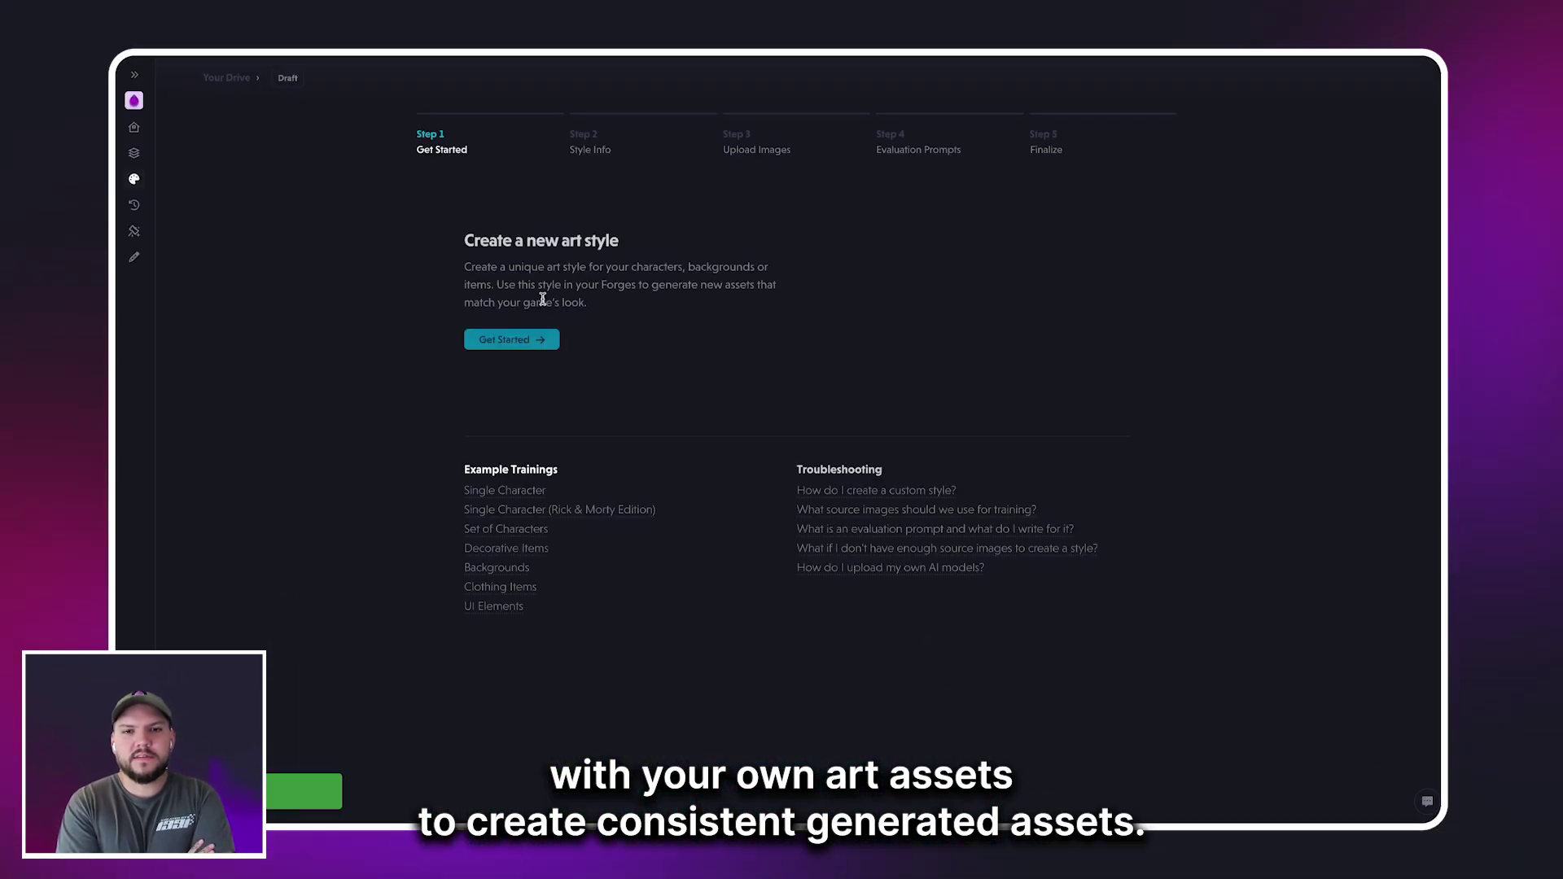
Step: Name the style 'Animal Characters' and select Bria 2.3 as its base model
click(533, 339)
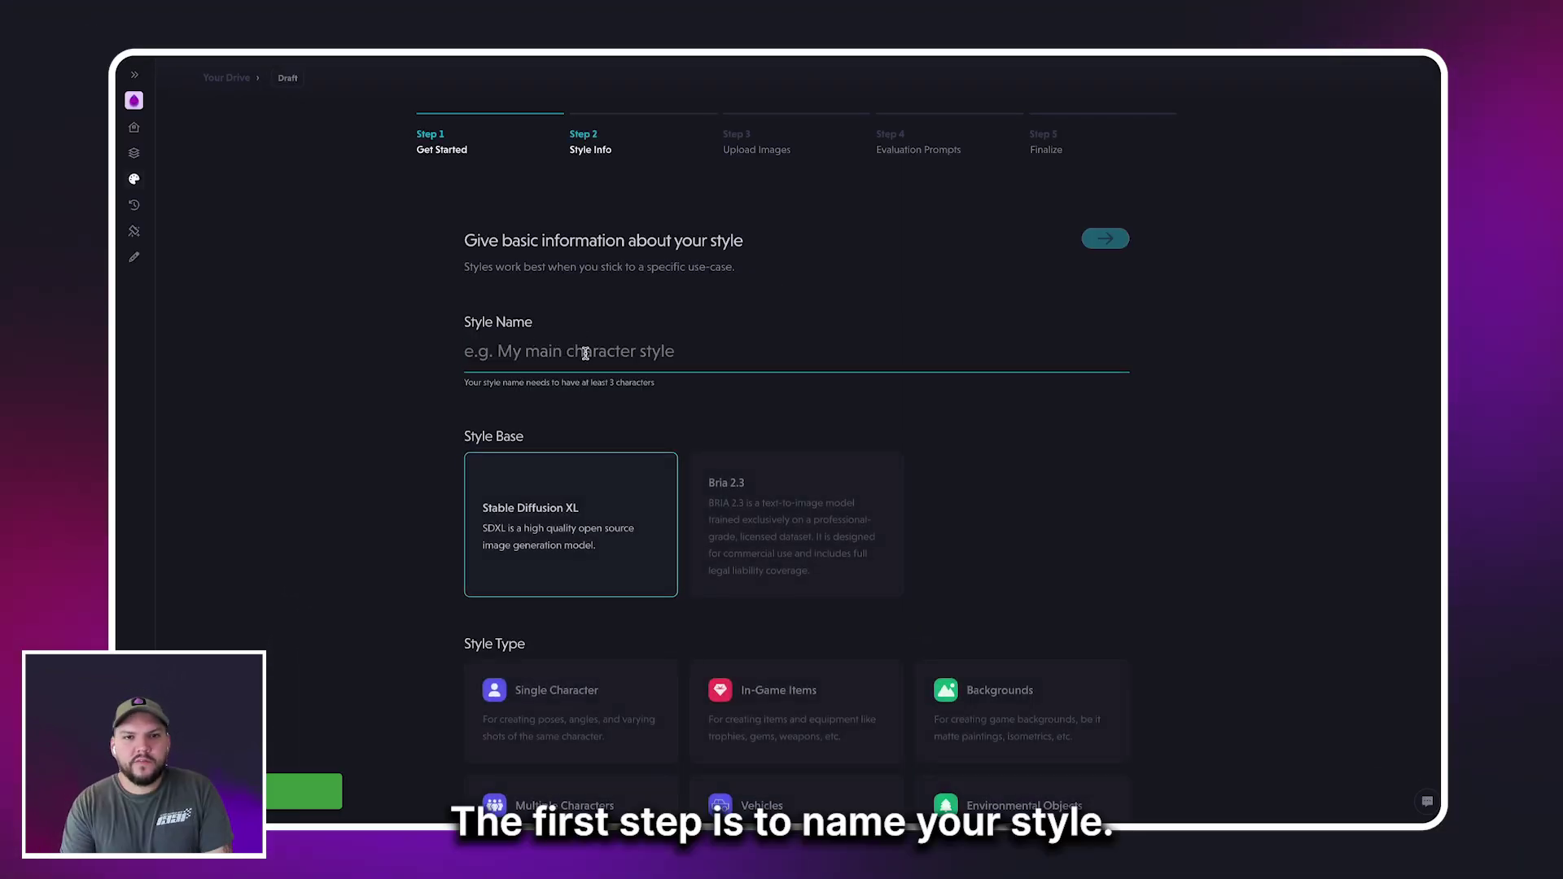
text(Animal Cha)
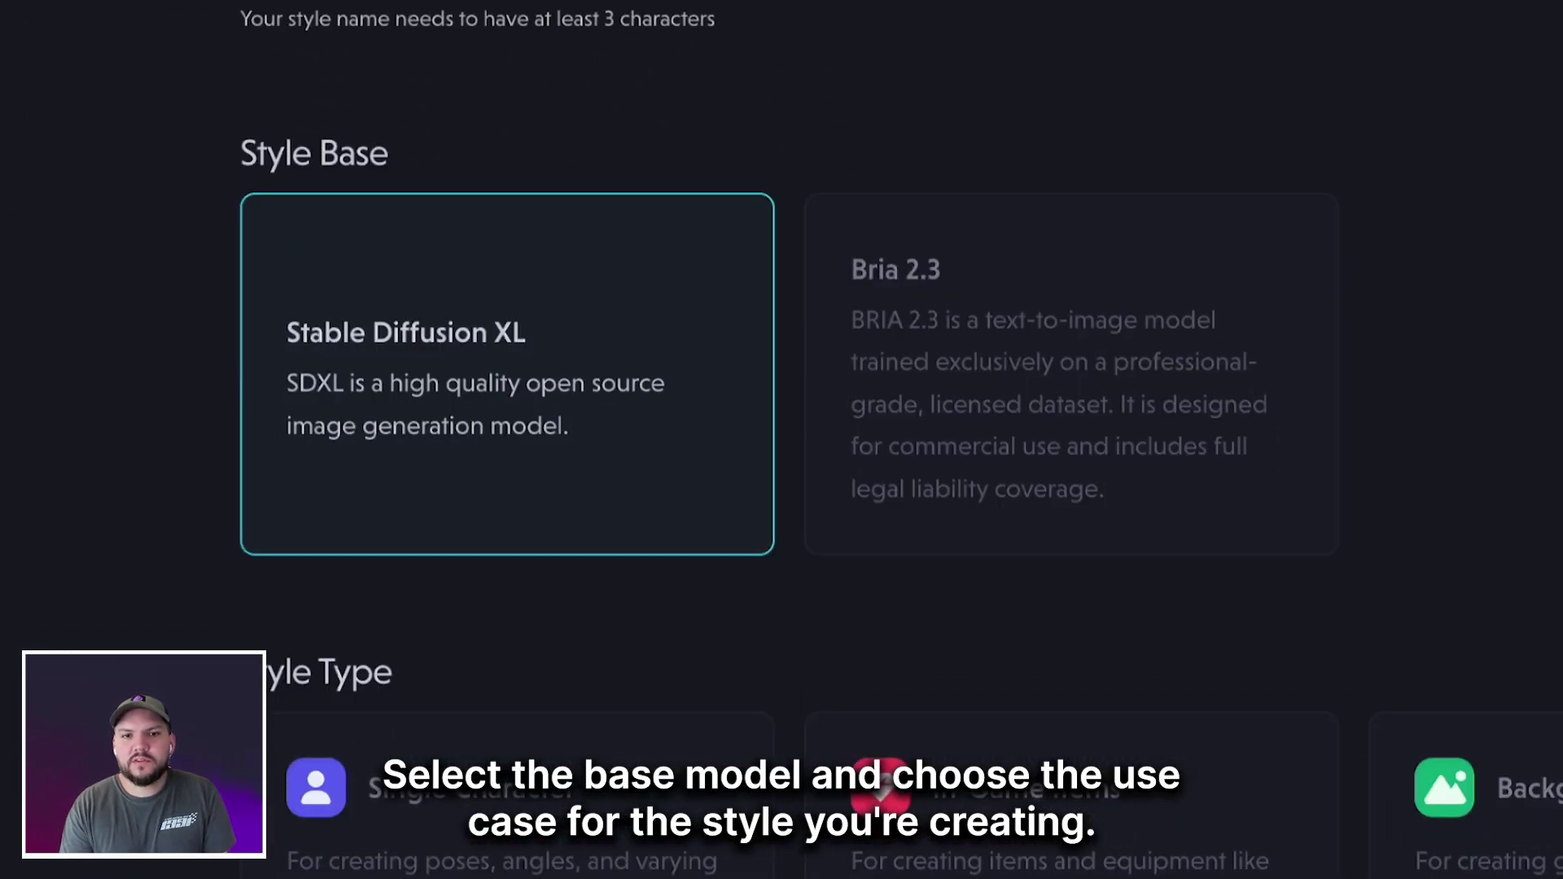
click(916, 340)
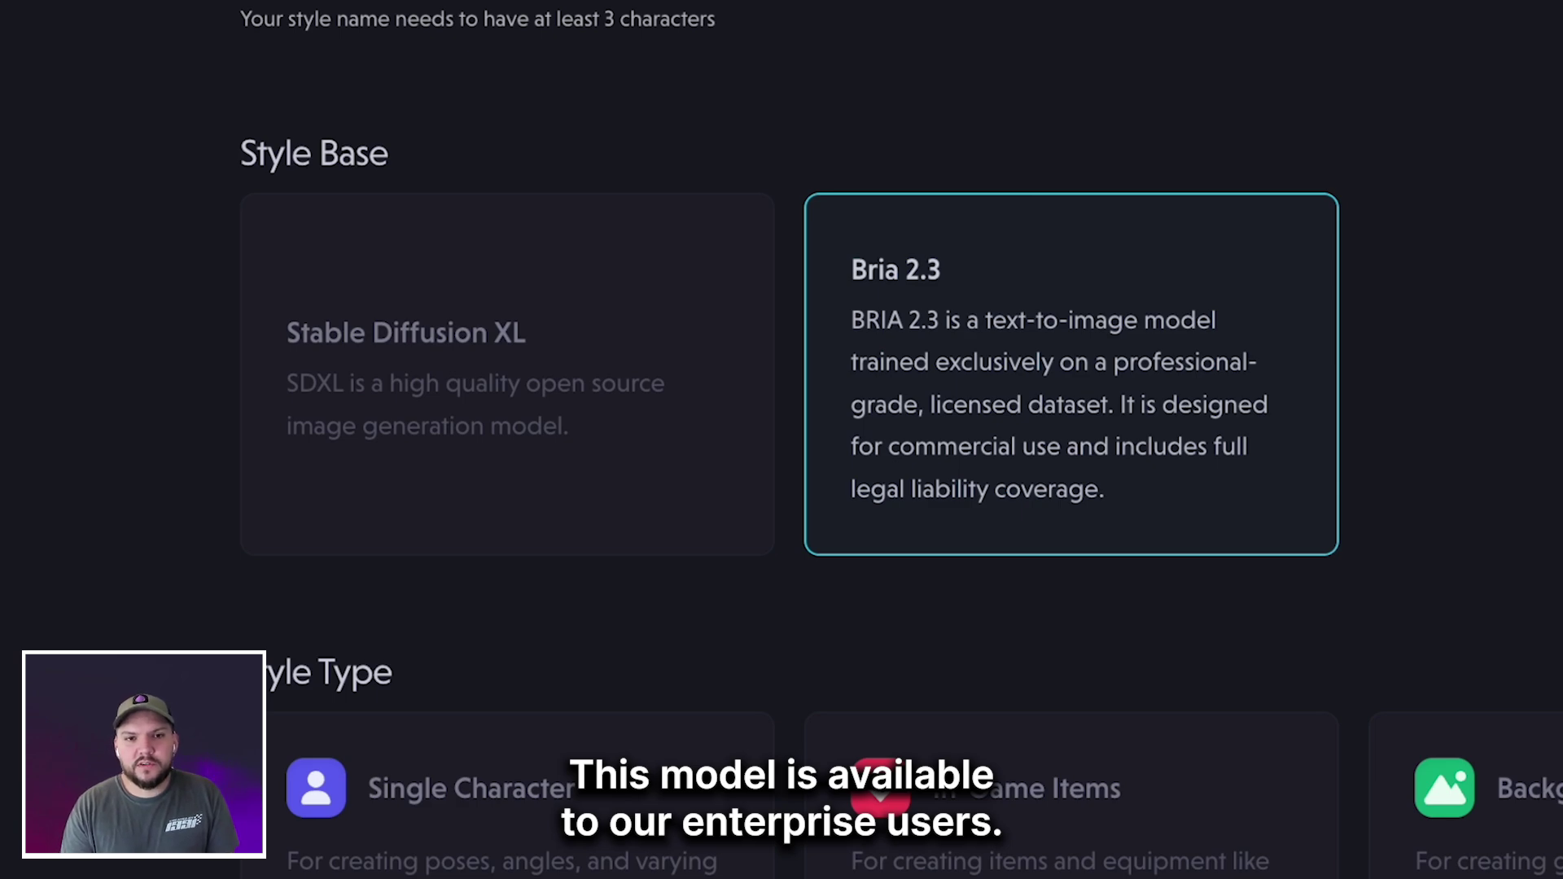
scroll(1122, 187, down, 5)
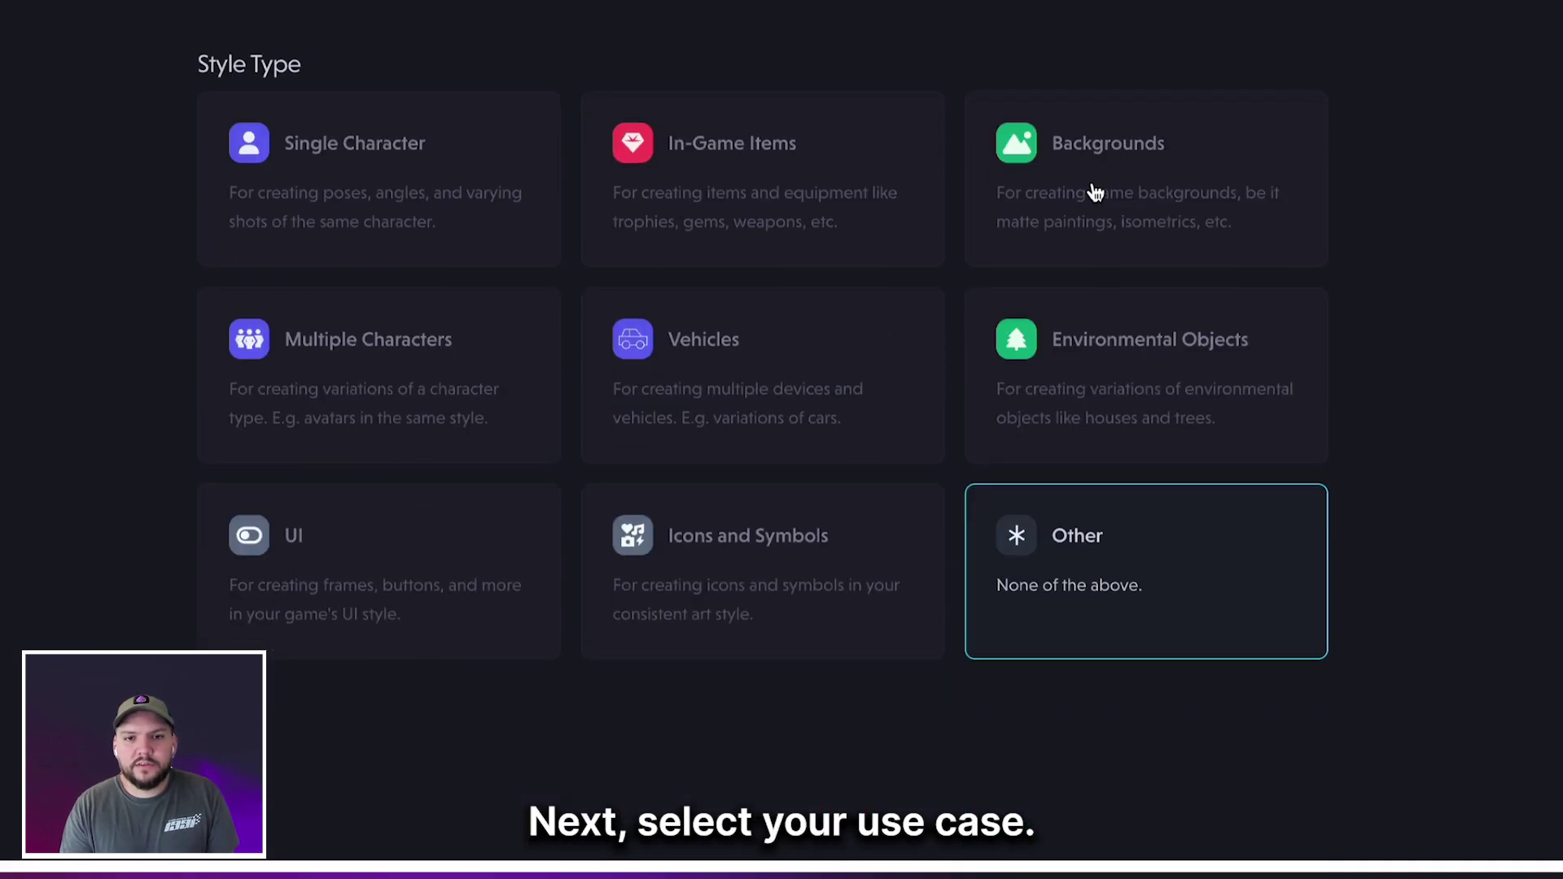
Step: Compare the style type cards, settle on Multiple Characters, and advance to Upload Images
click(434, 161)
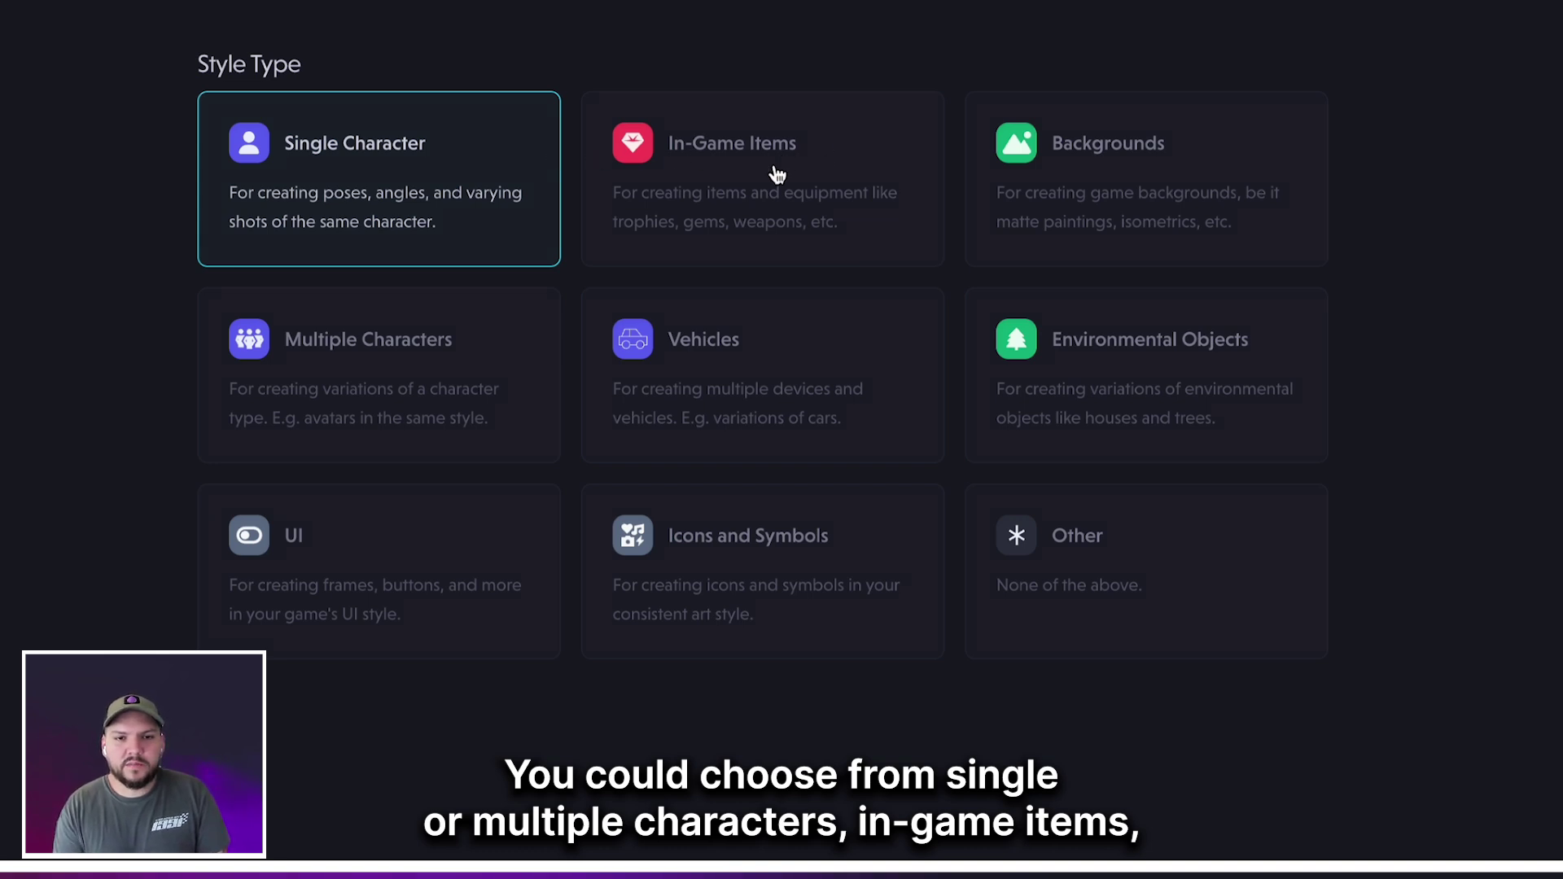
click(552, 327)
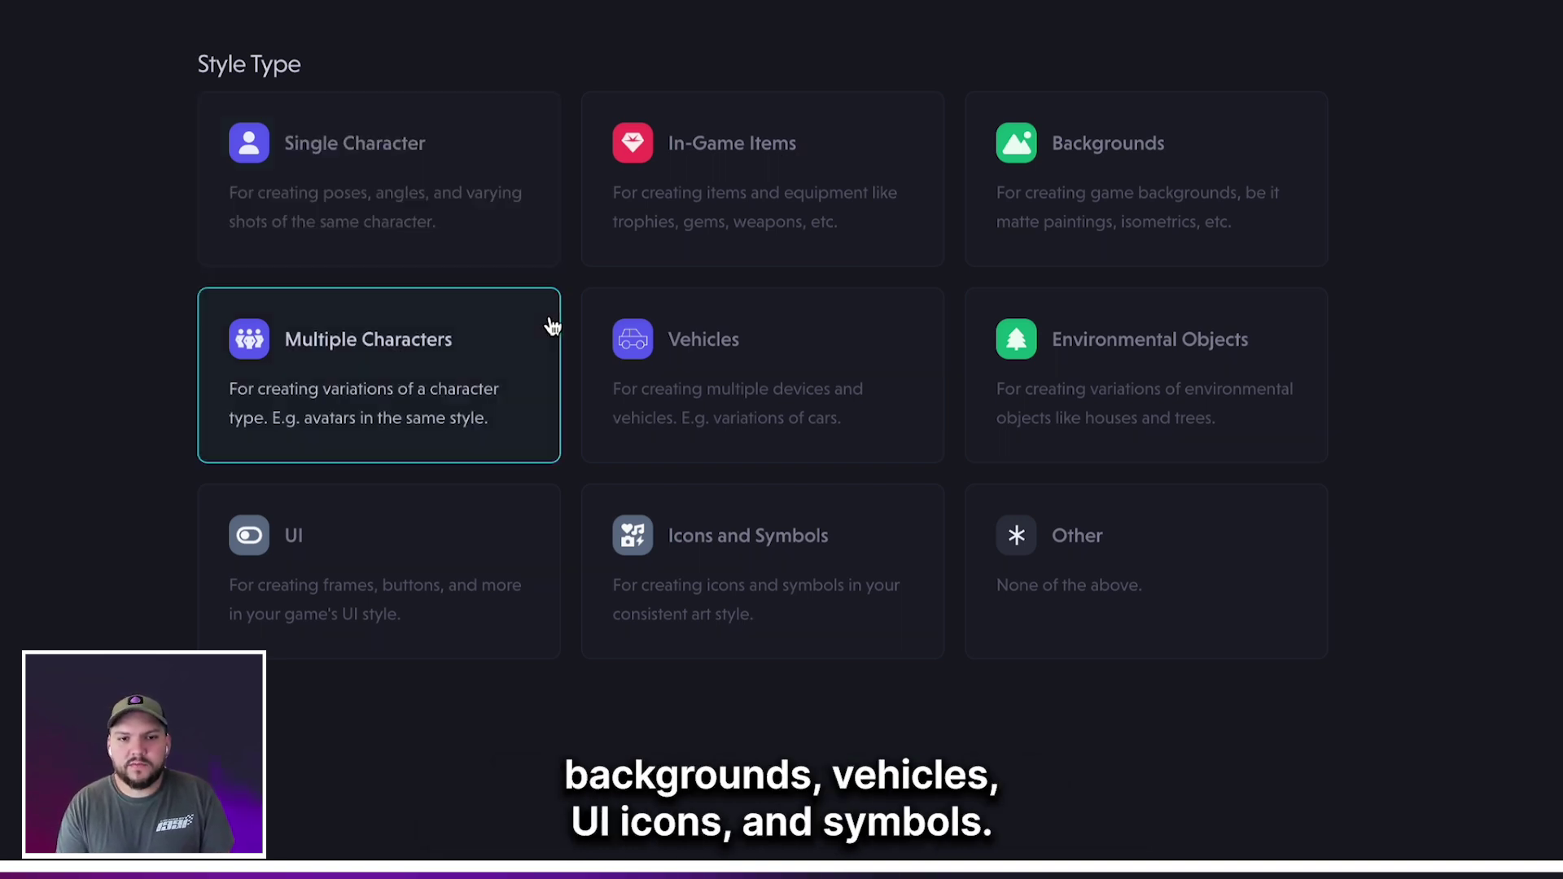
click(725, 232)
click(749, 380)
click(1088, 216)
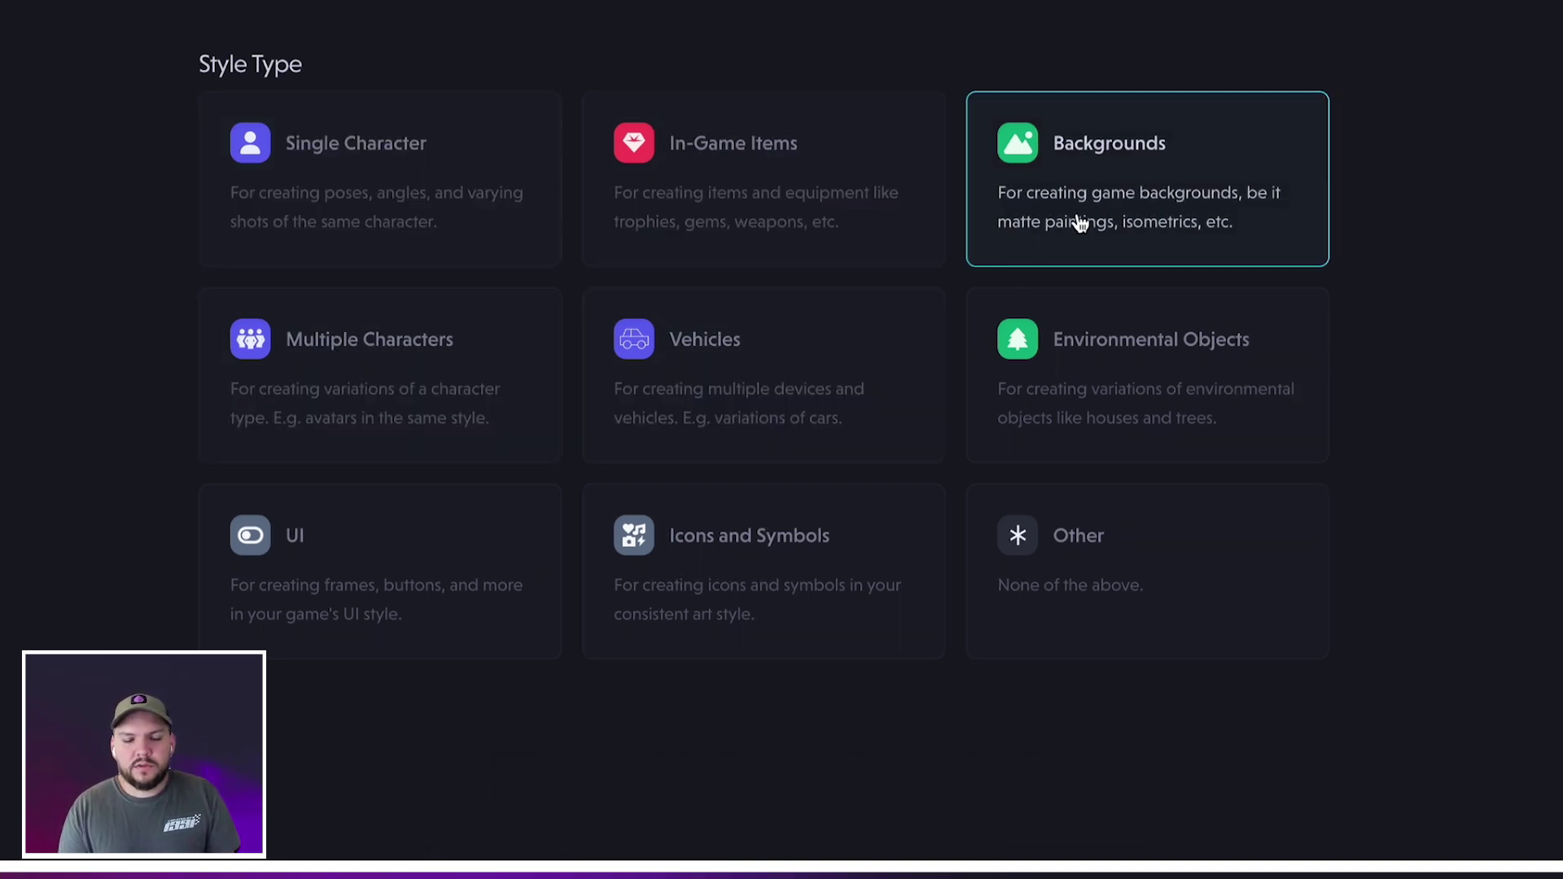
click(448, 565)
click(716, 559)
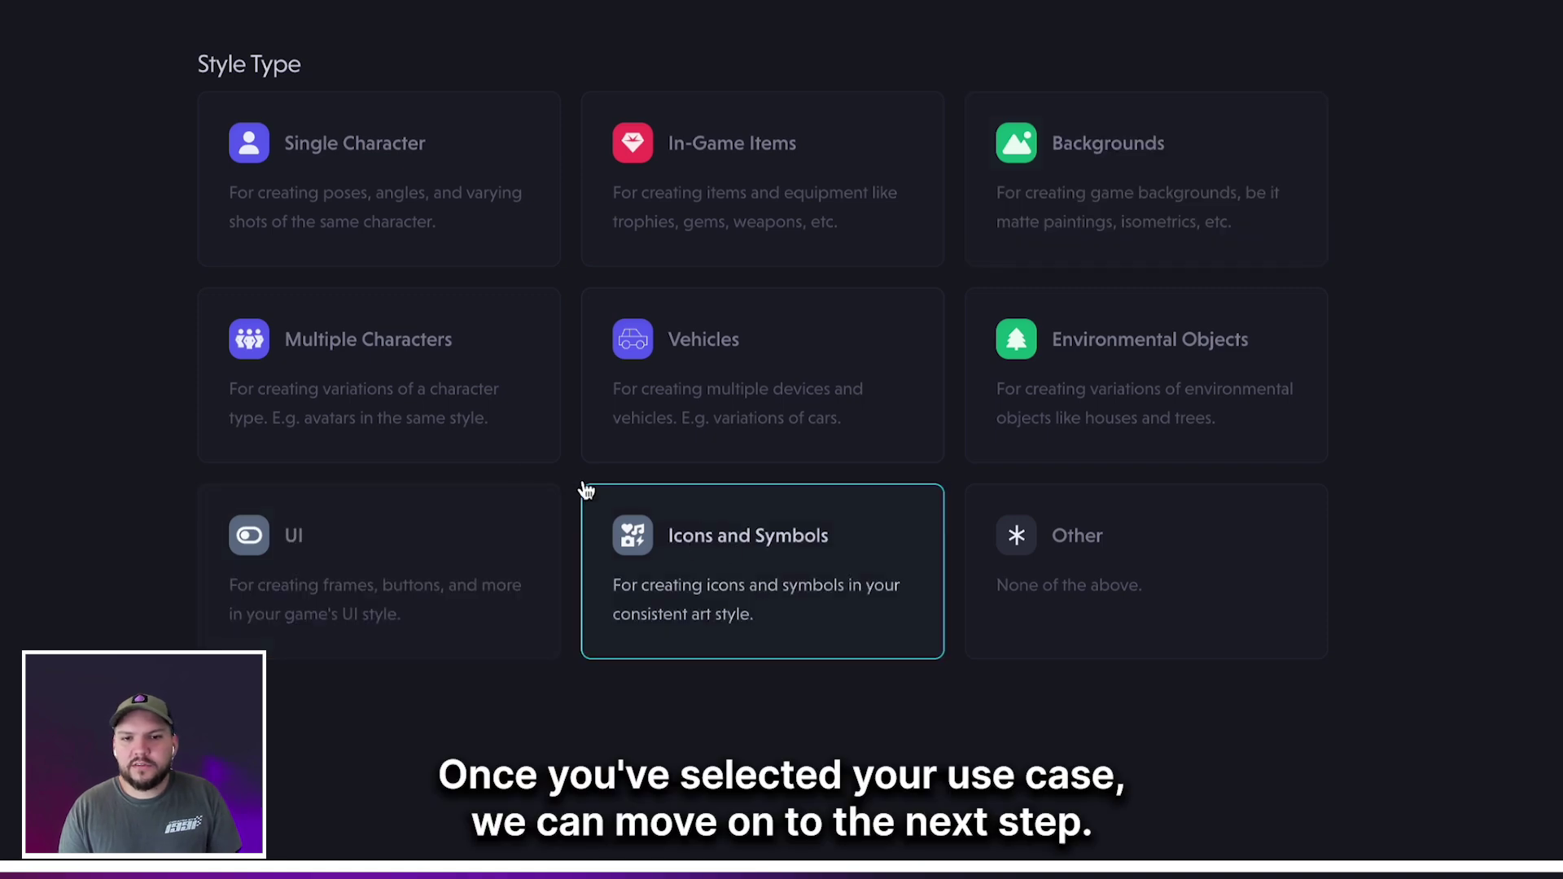
click(450, 436)
click(1104, 241)
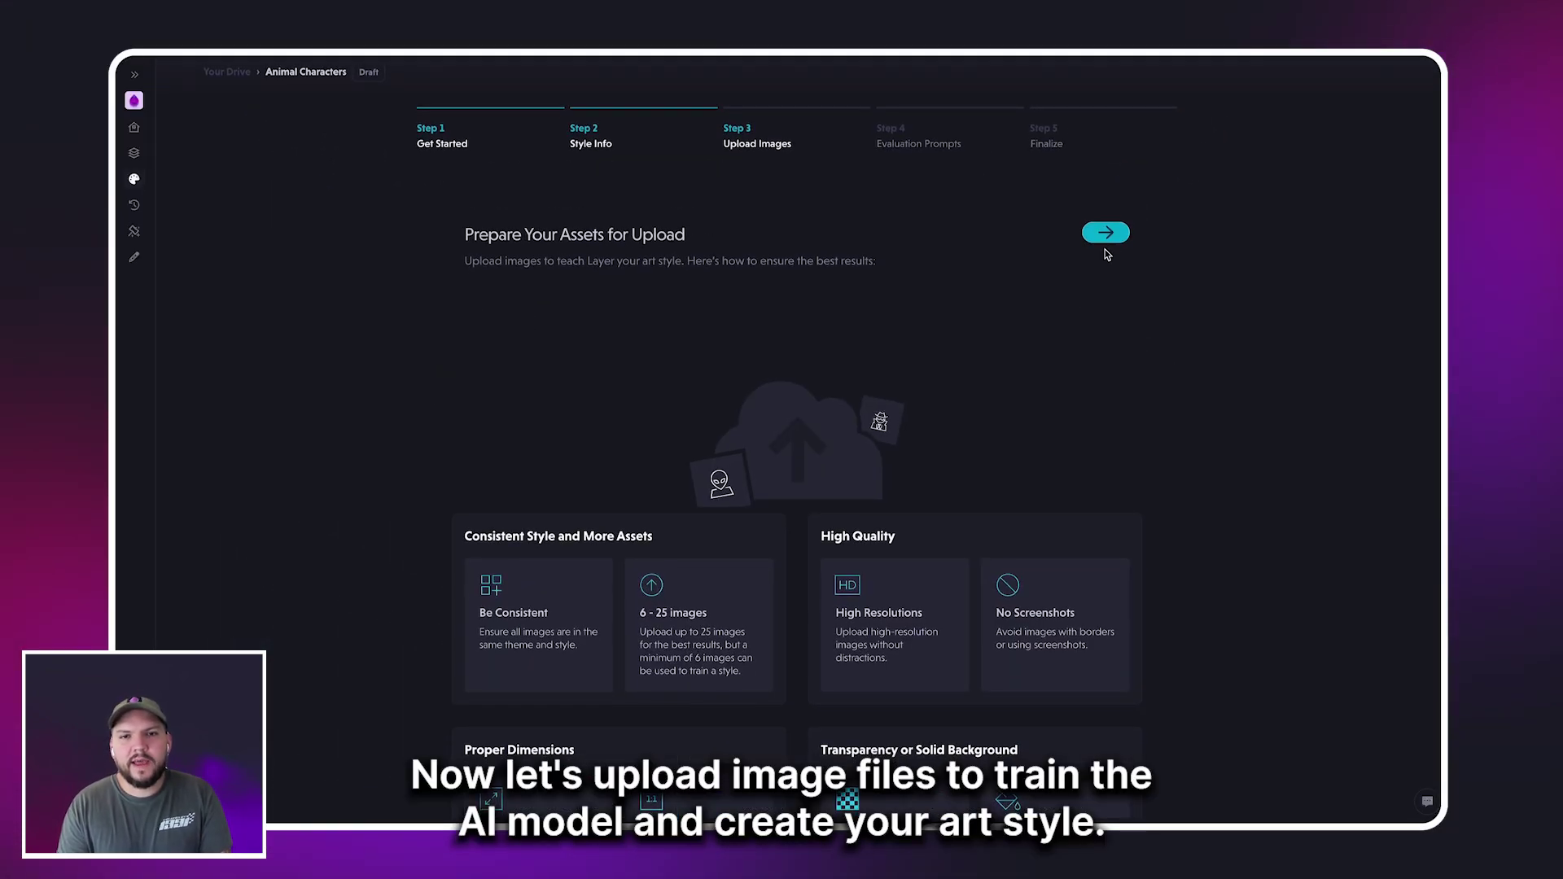
scroll(1174, 396, down, 1)
scroll(1174, 396, down, 2)
scroll(1174, 396, up, 3)
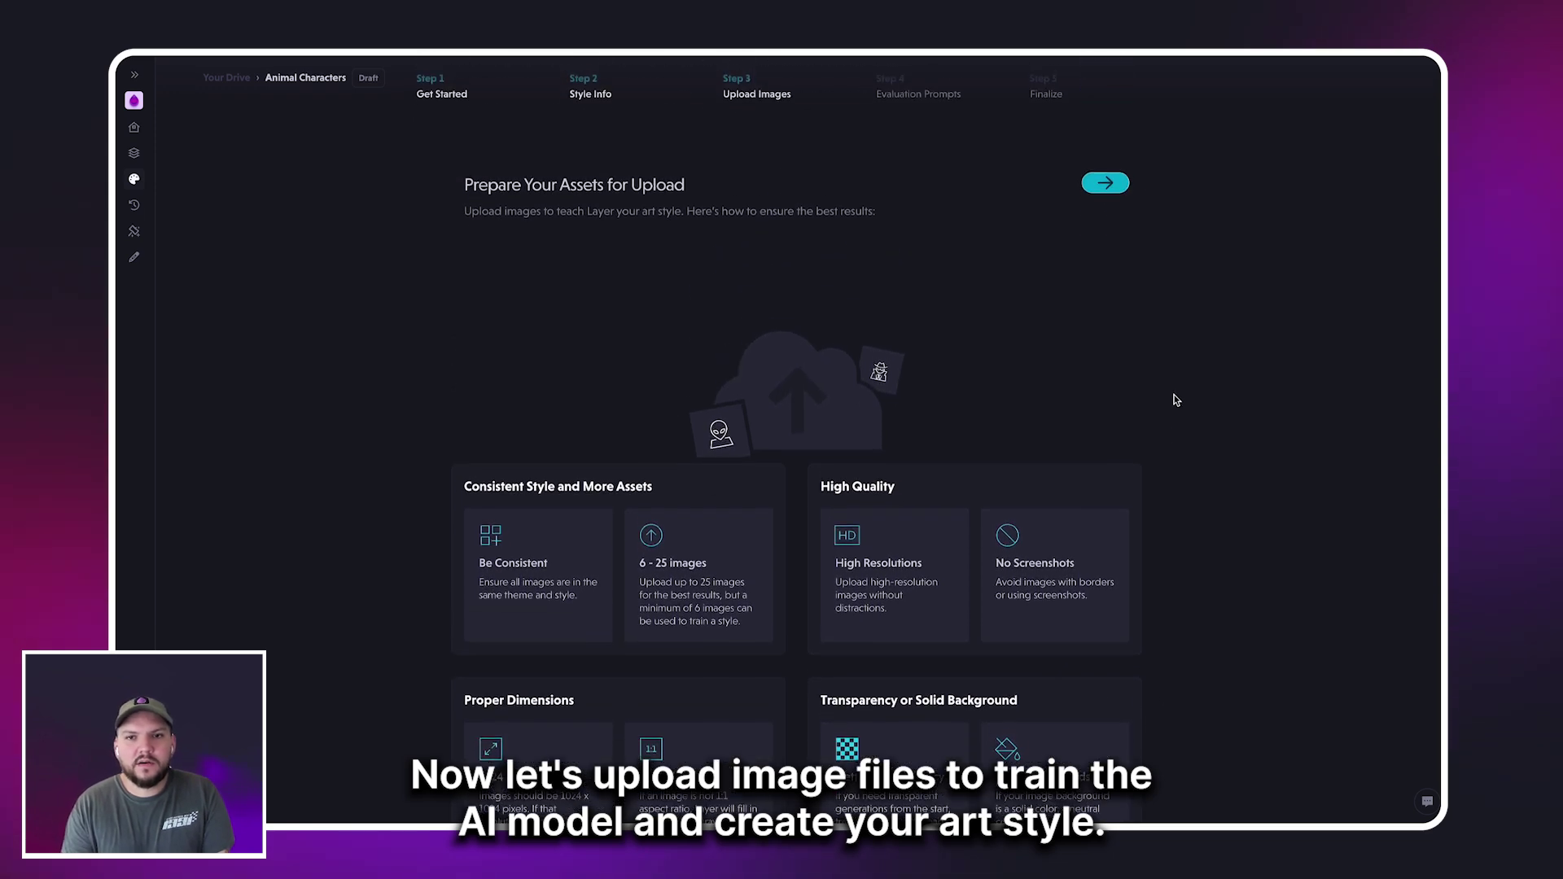
scroll(1174, 399, down, 3)
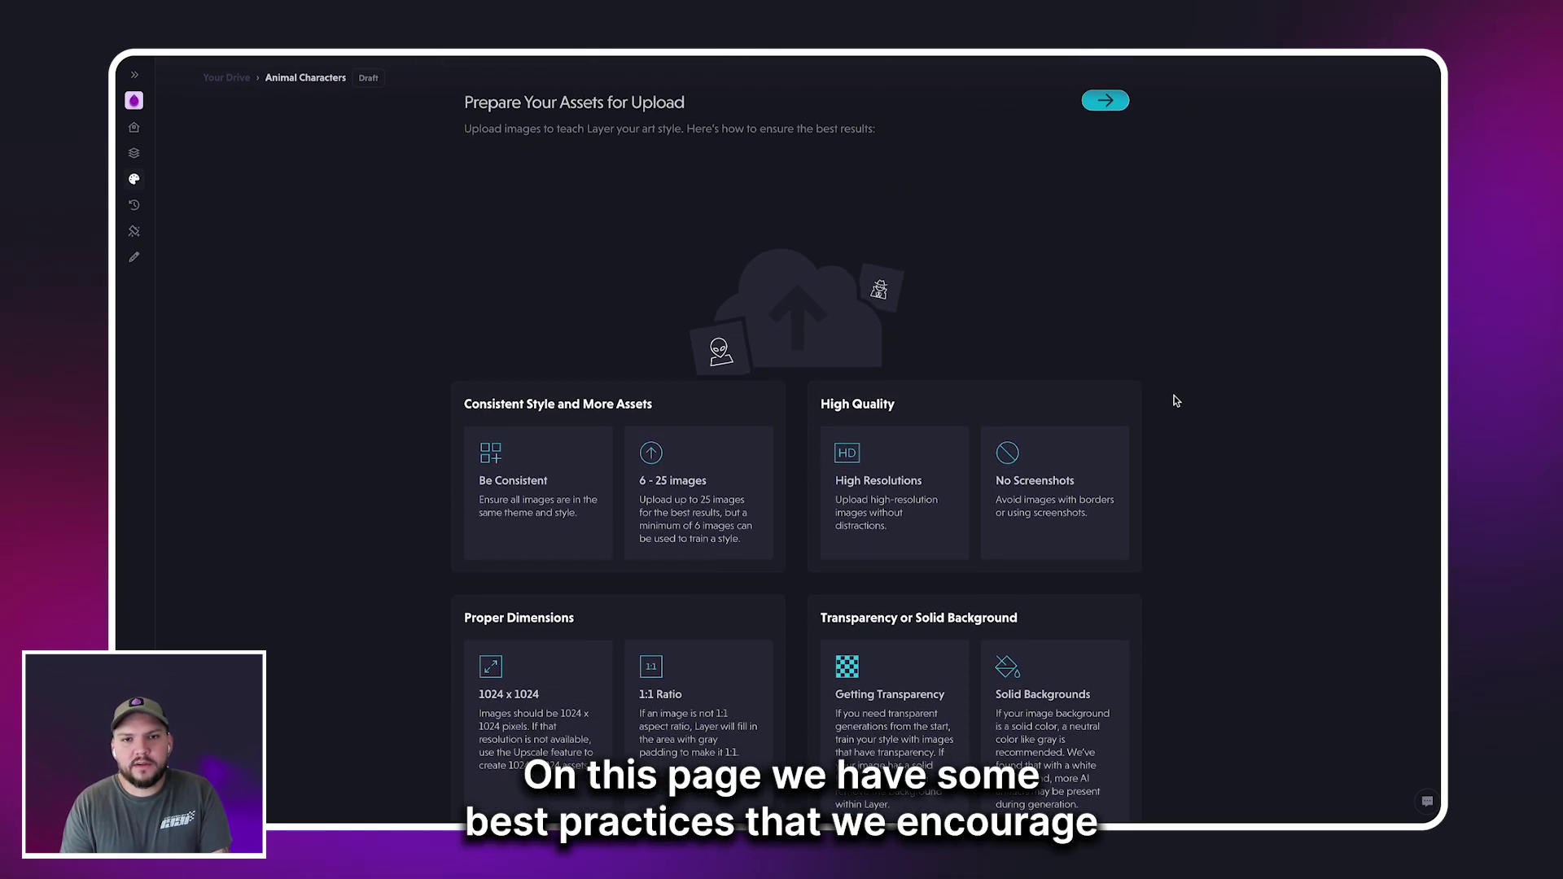
scroll(1175, 400, down, 2)
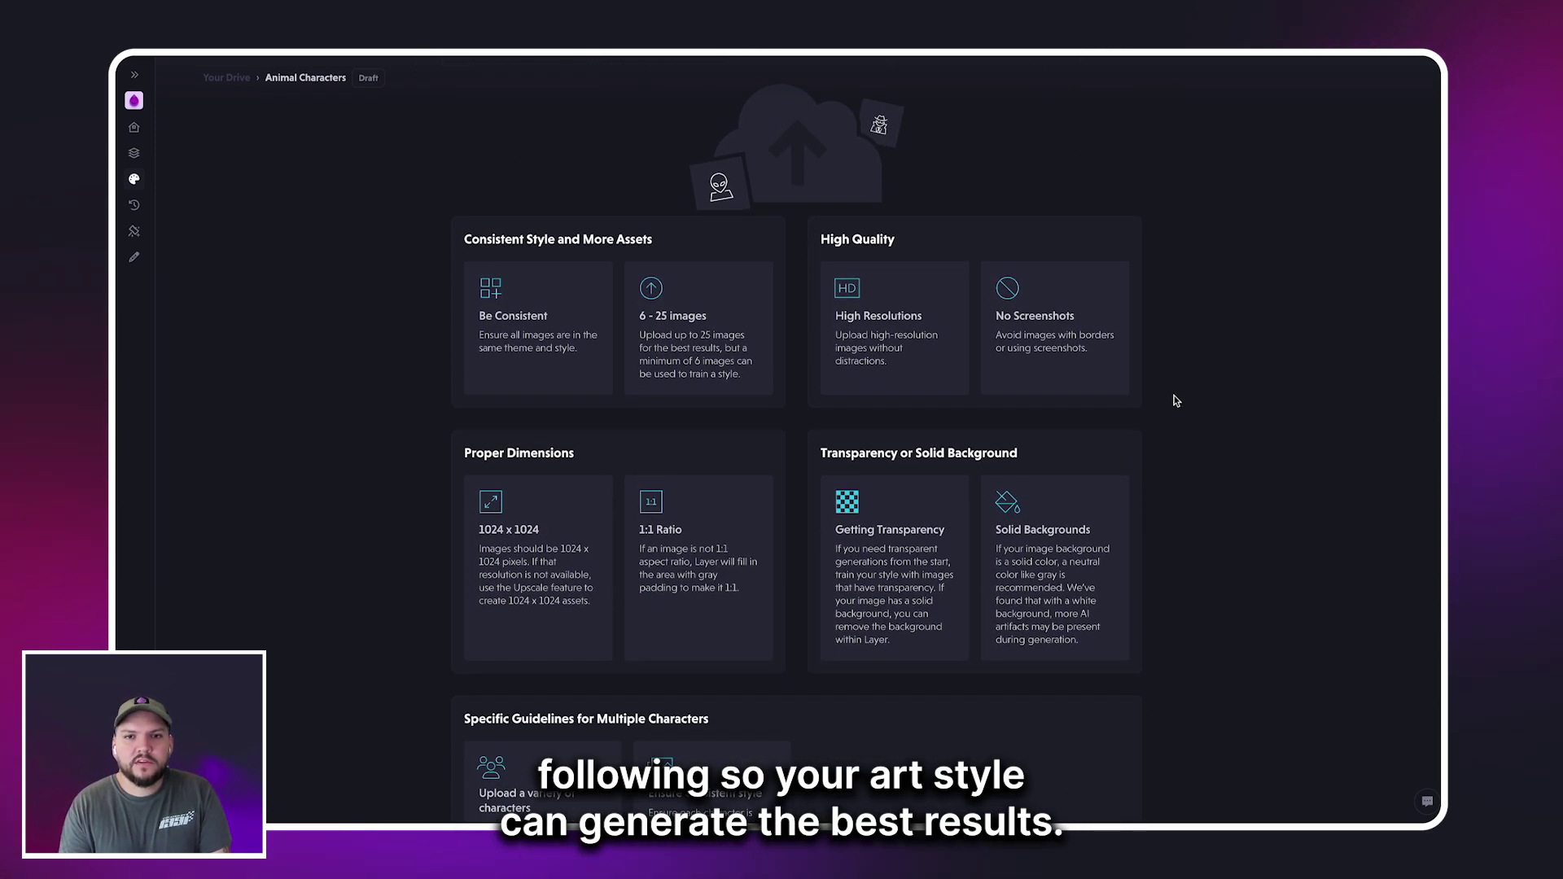
scroll(1175, 400, down, 1)
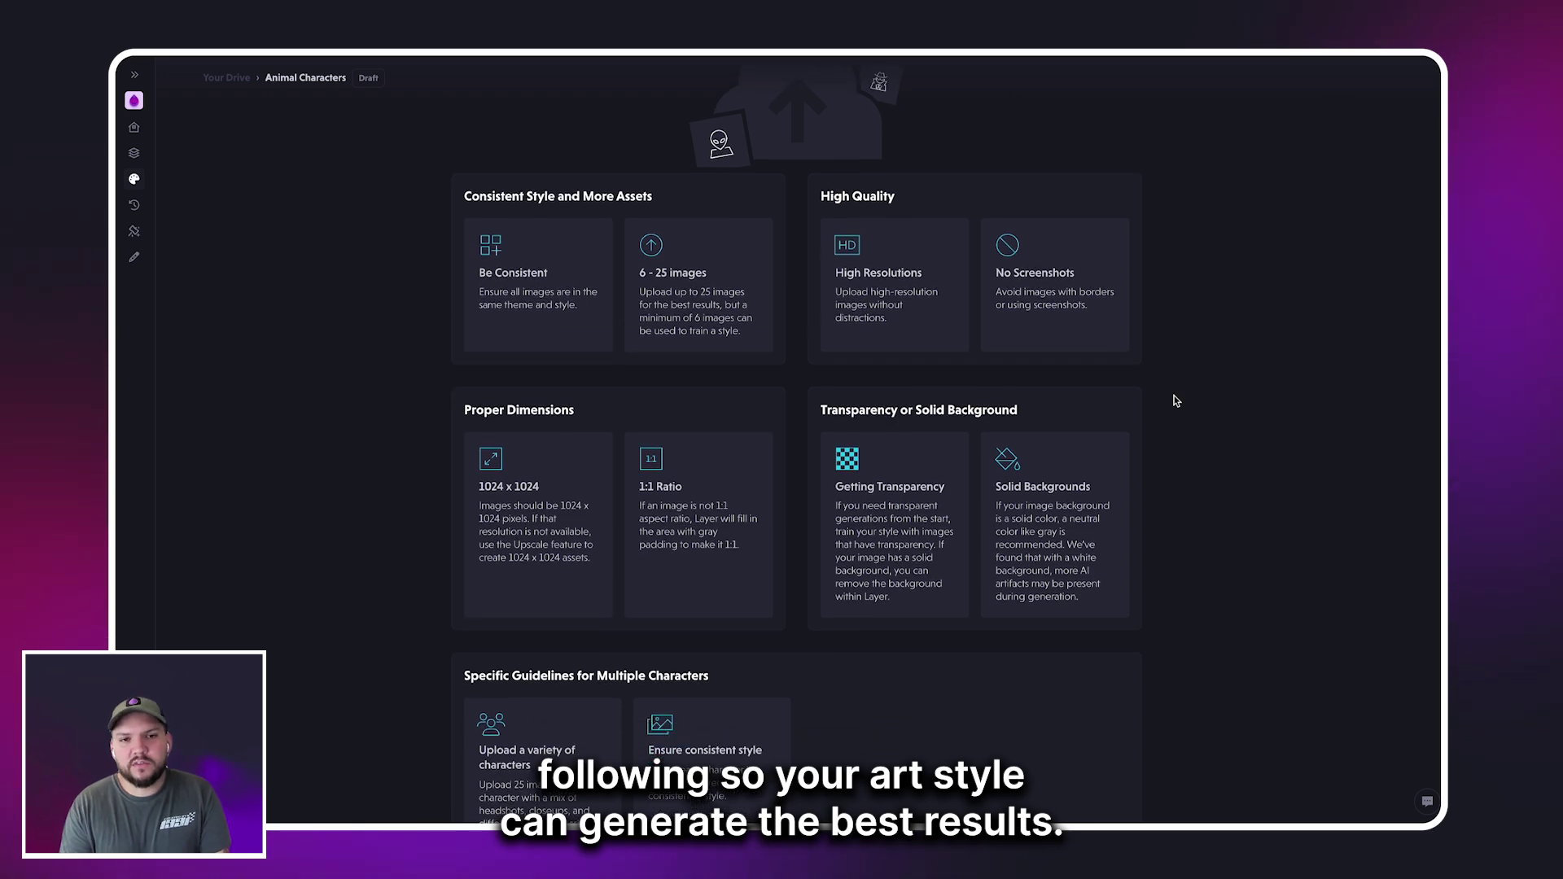
scroll(1176, 399, down, 1)
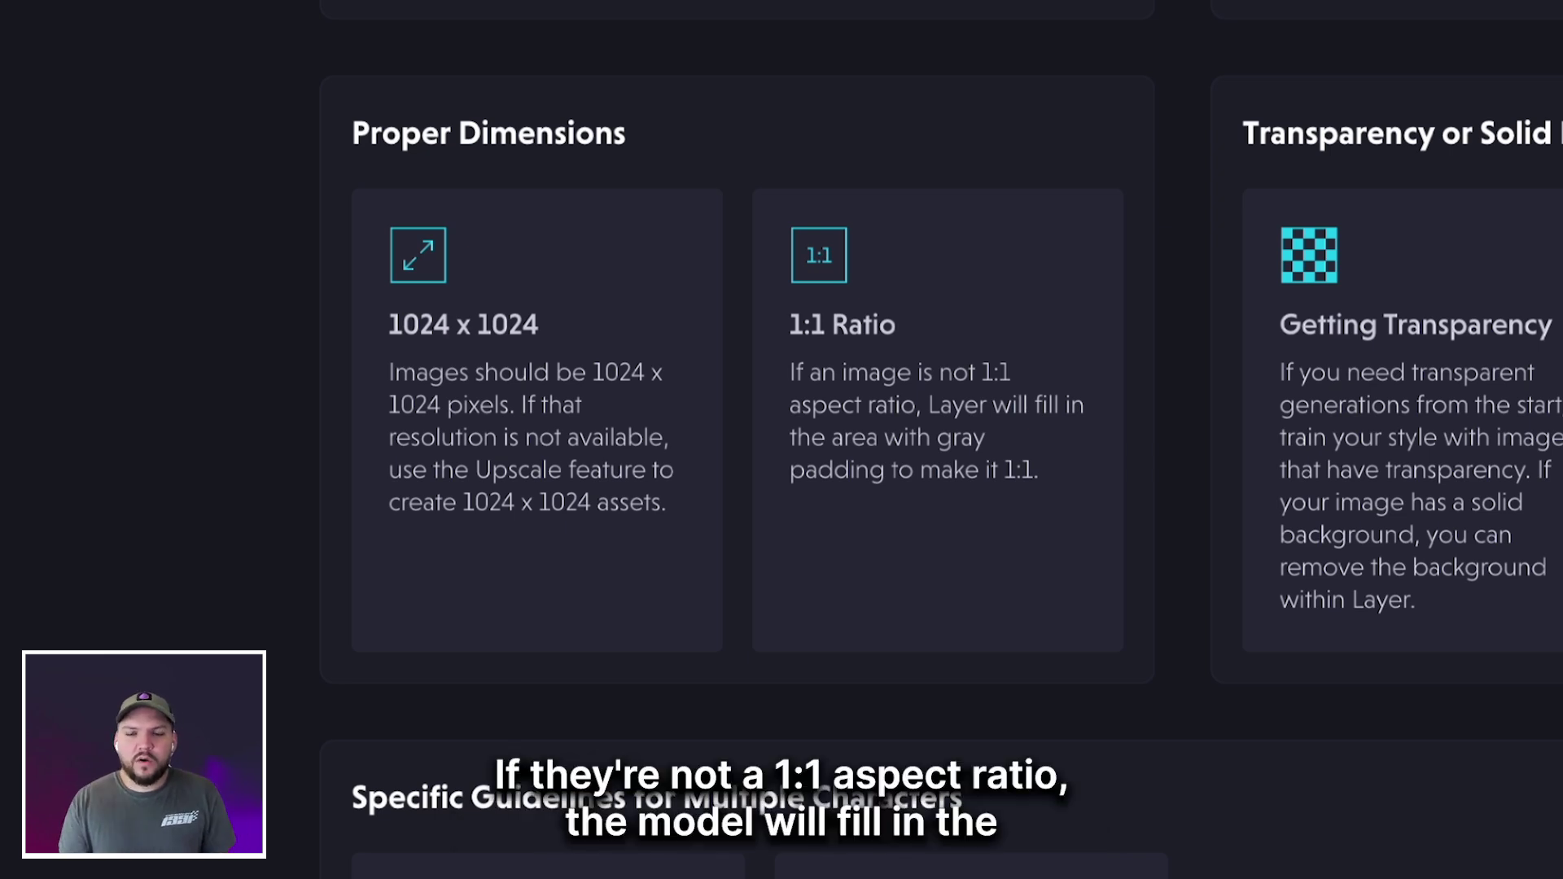
scroll(941, 440, up, 1)
scroll(941, 440, down, 2)
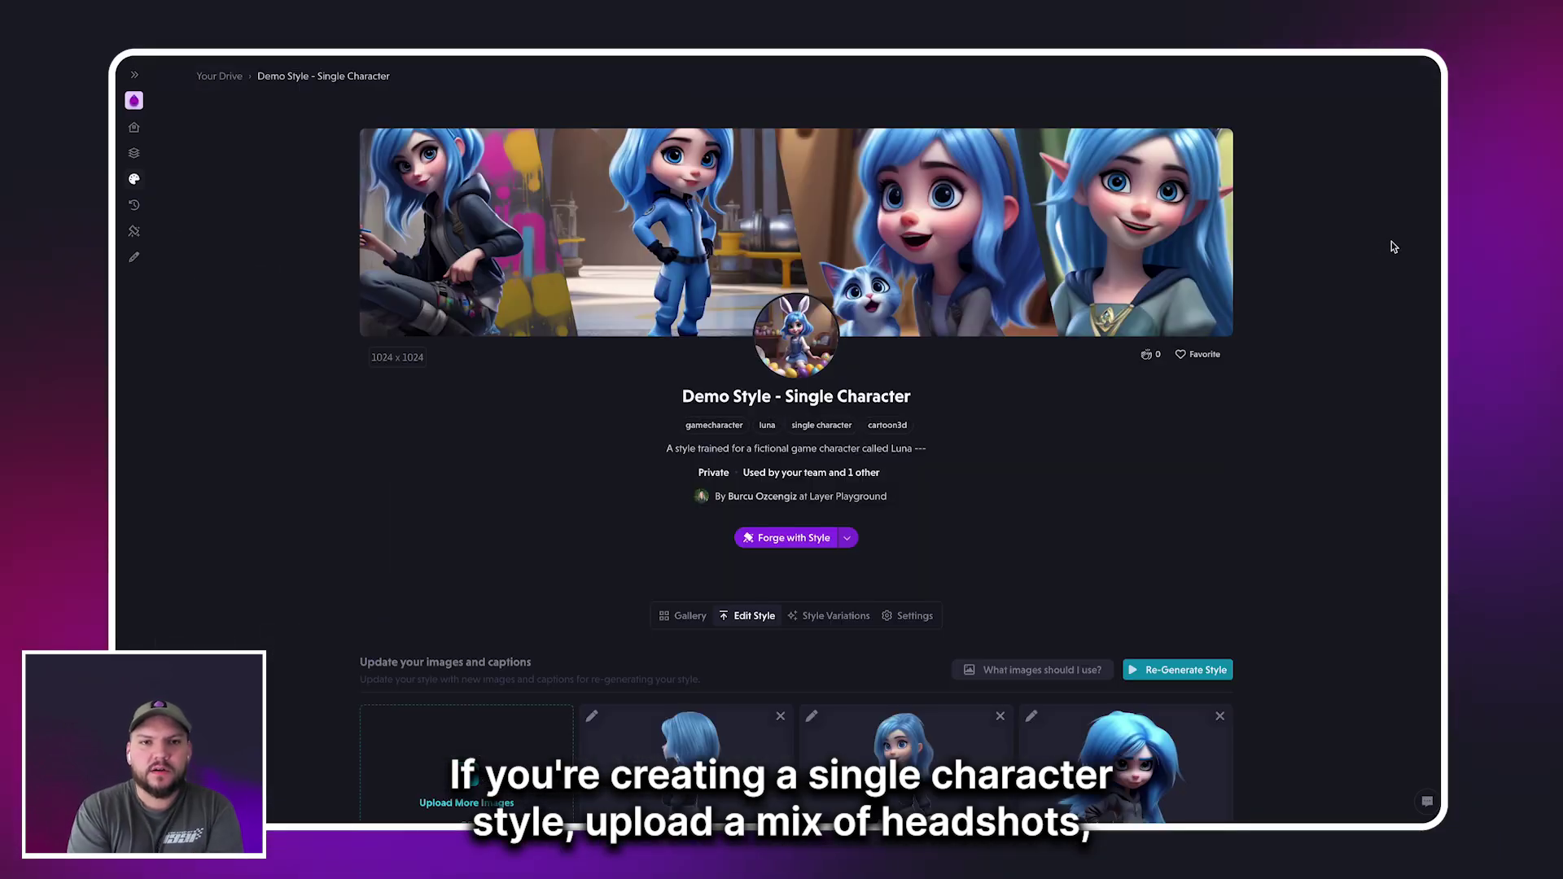
Step: Scroll through the Single Character demo grid, then the Game Icons demo's captioned images
scroll(1391, 243, down, 5)
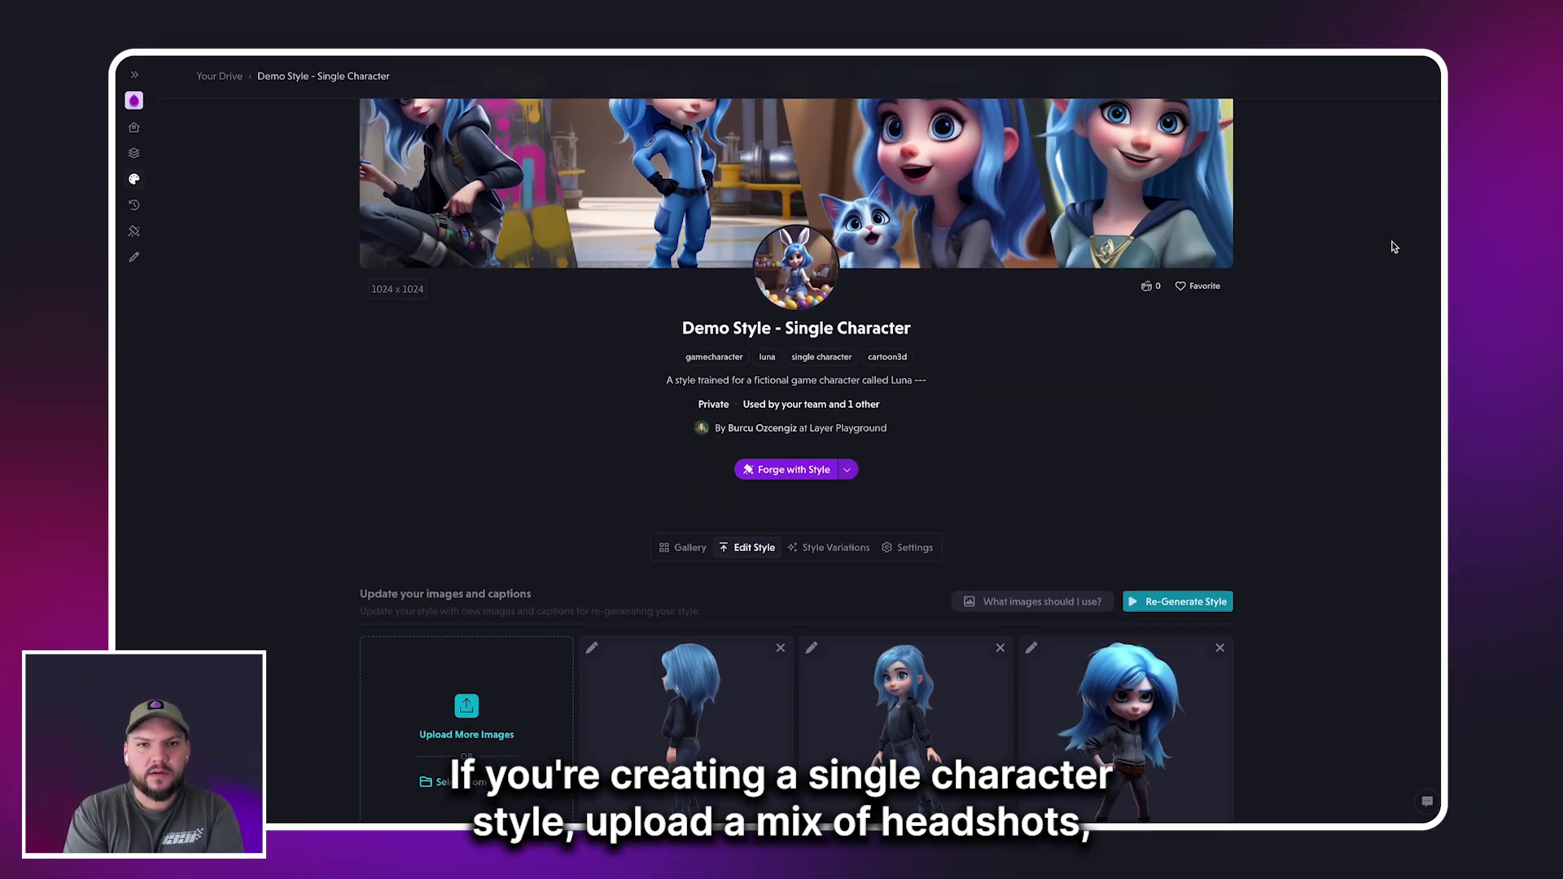
scroll(1392, 248, down, 3)
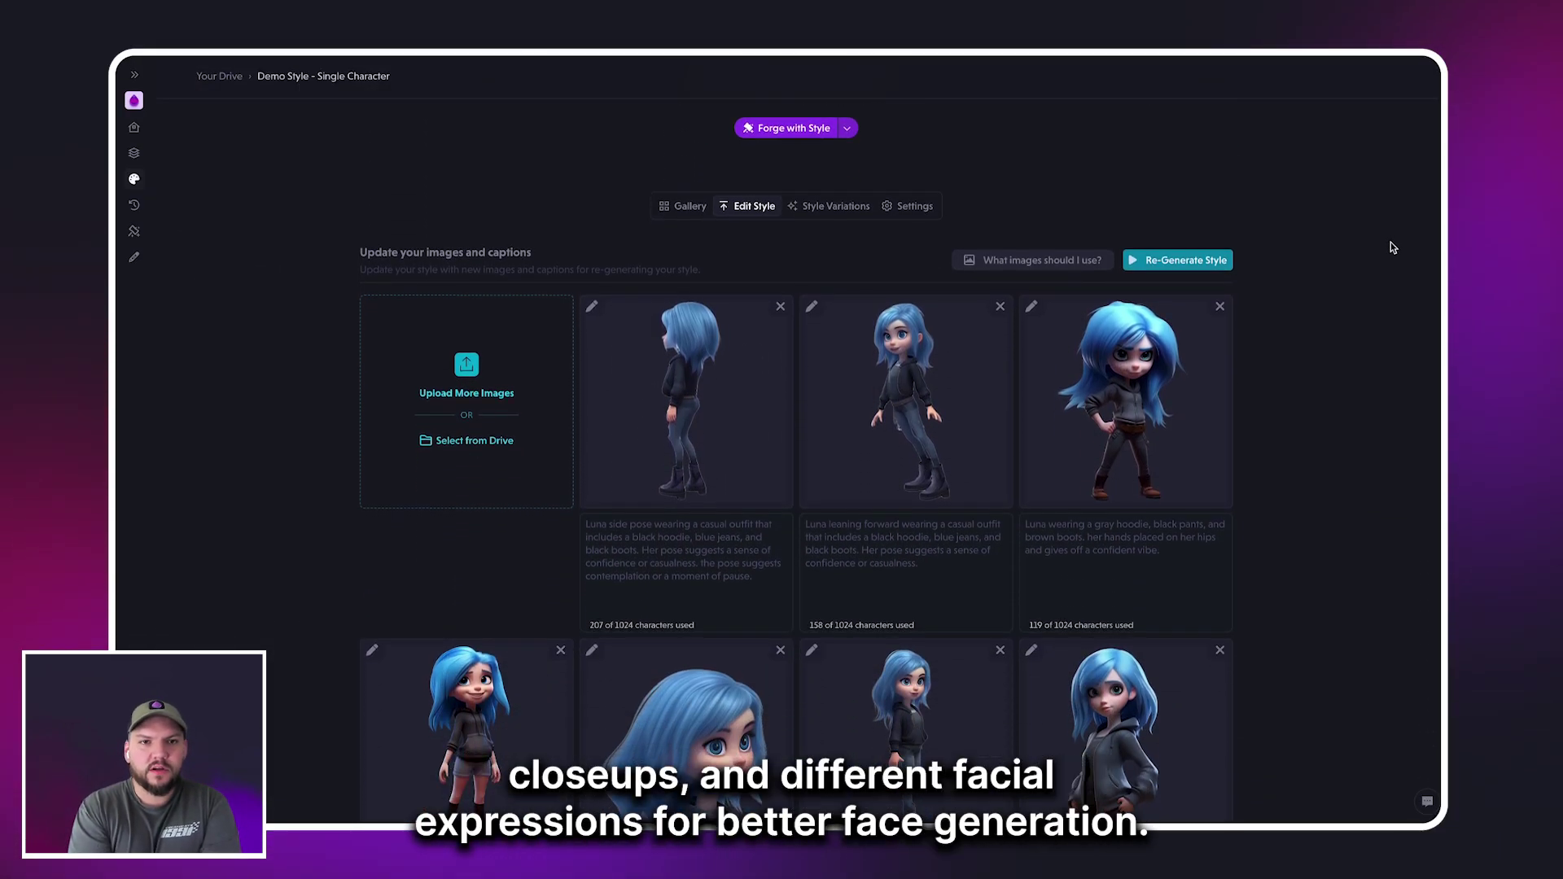
scroll(1389, 248, down, 3)
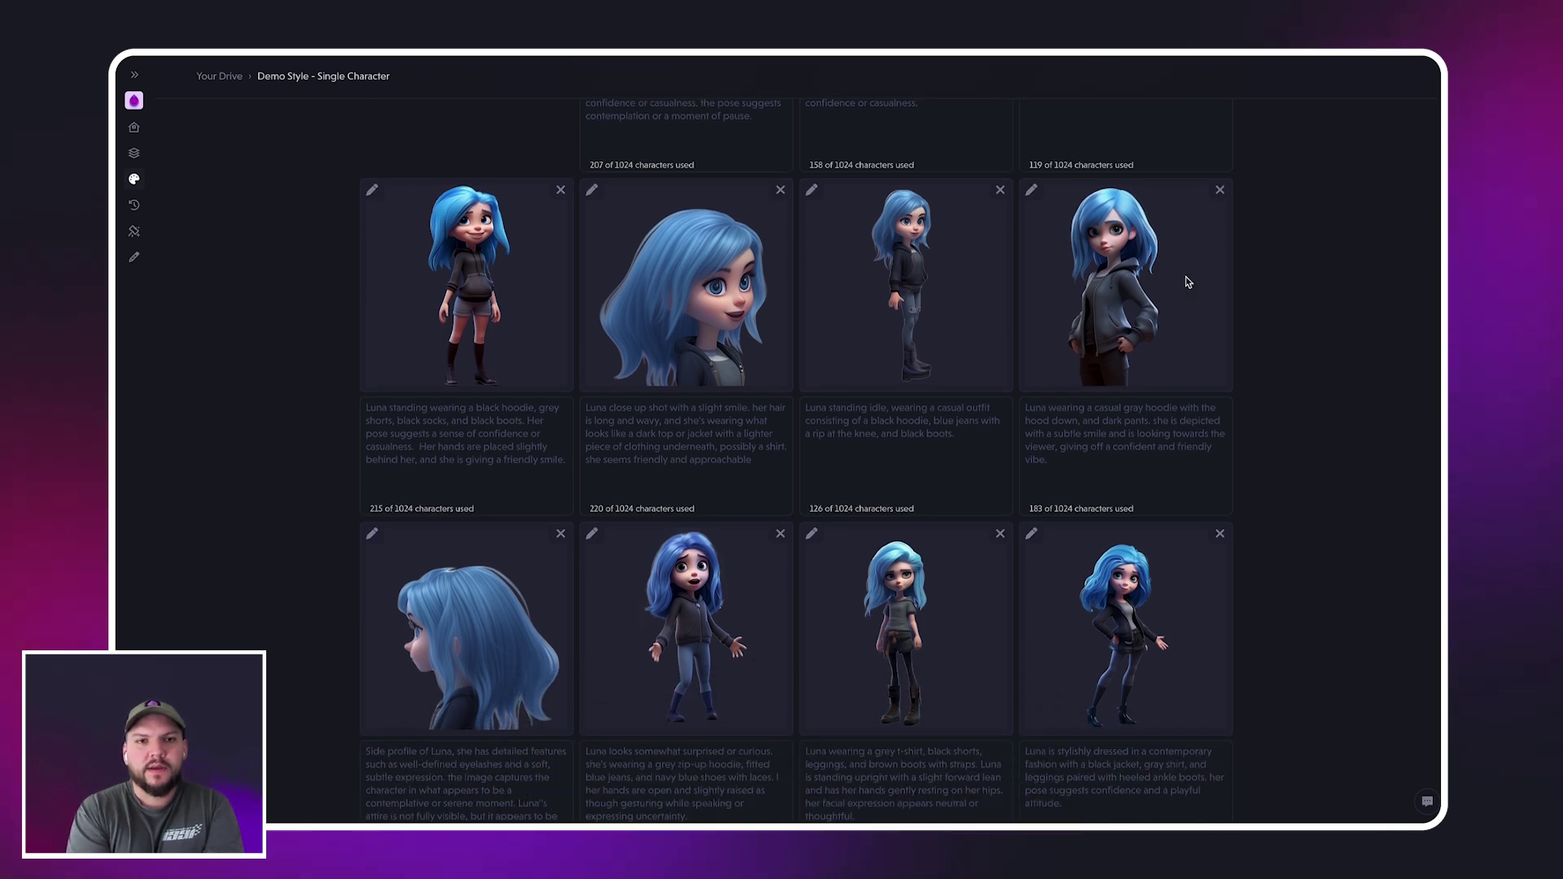
scroll(717, 396, down, 4)
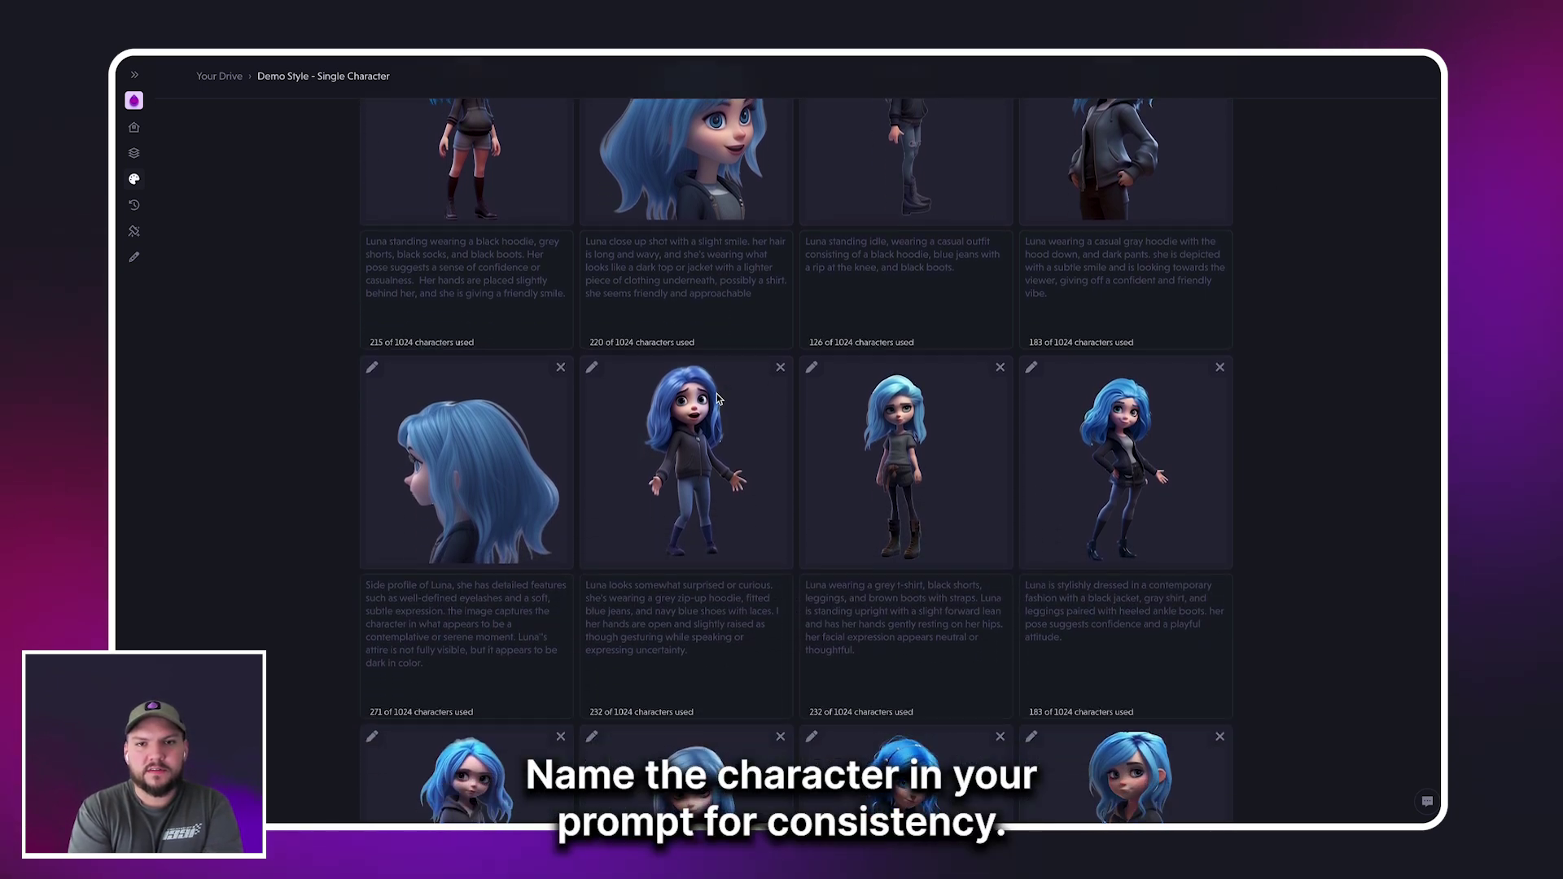
scroll(716, 395, down, 2)
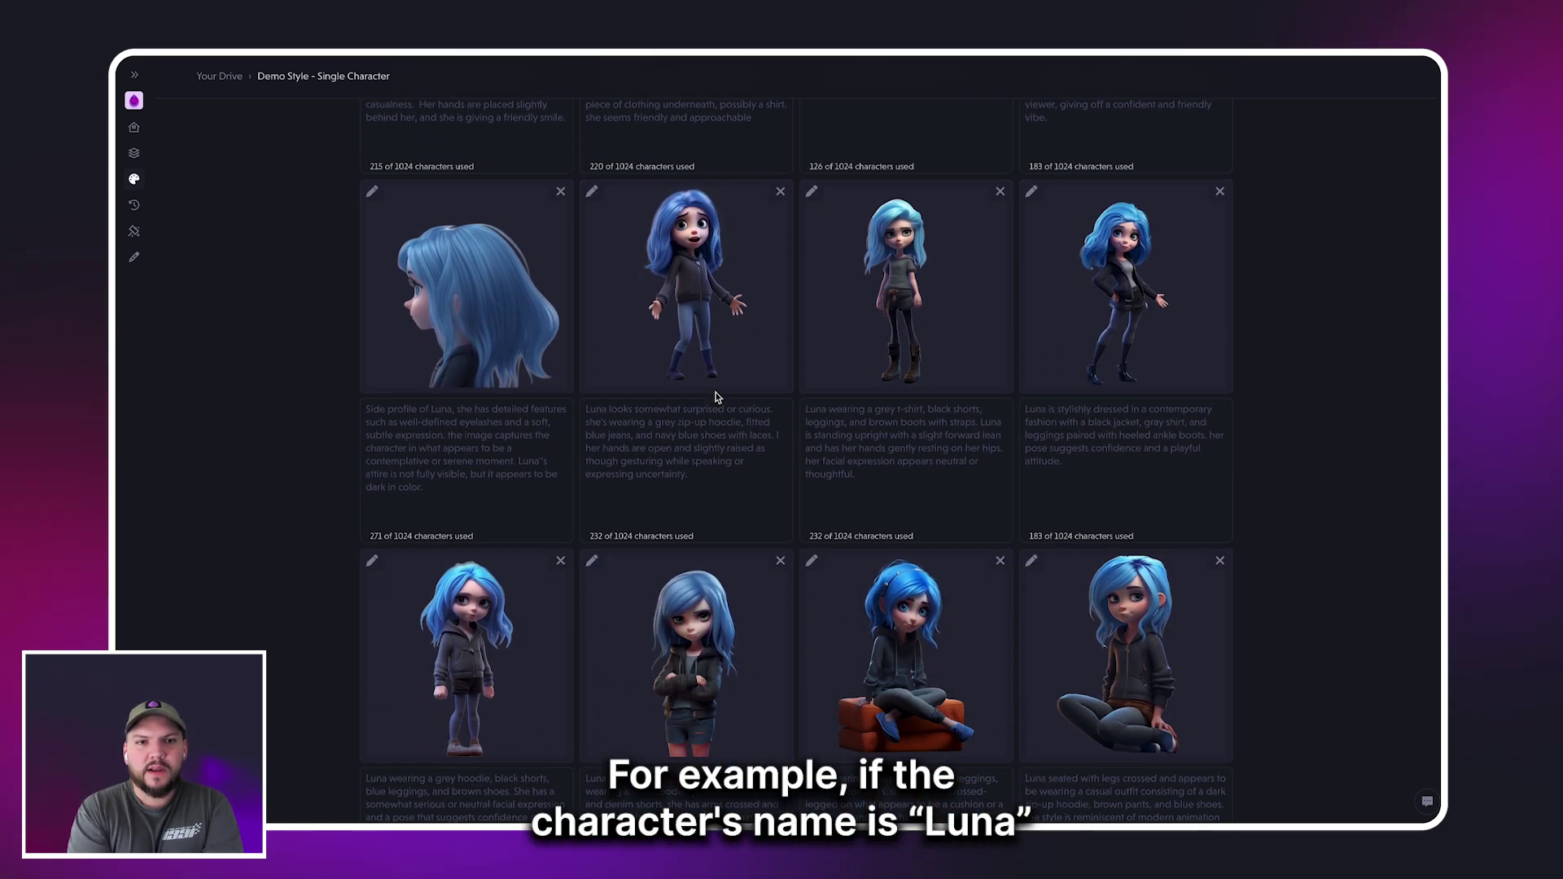
scroll(717, 396, down, 2)
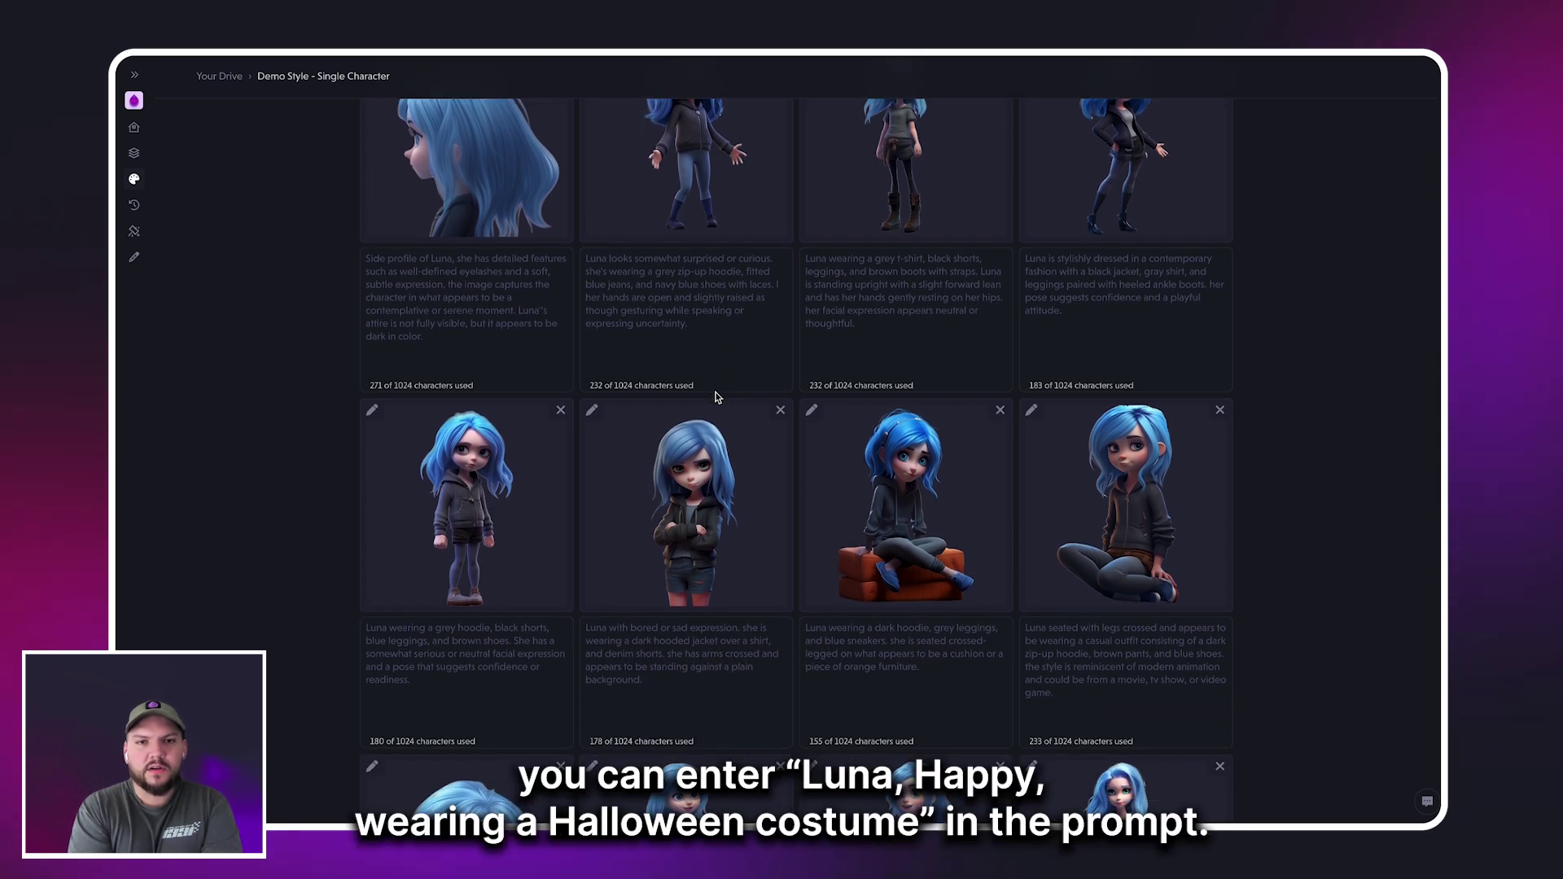
scroll(716, 395, down, 2)
scroll(716, 395, down, 3)
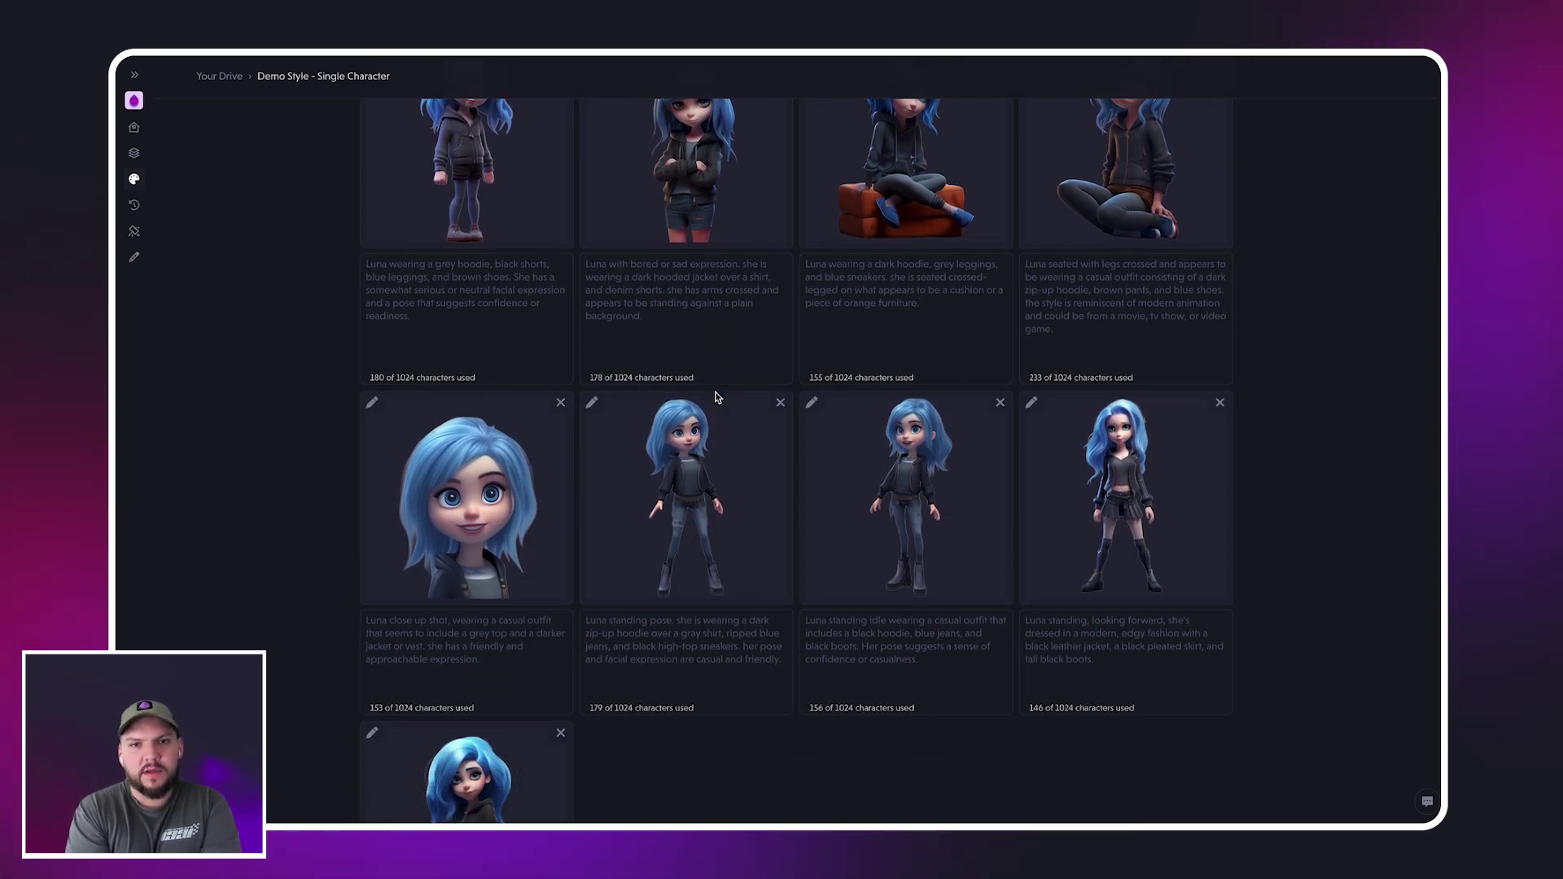
scroll(717, 396, down, 1)
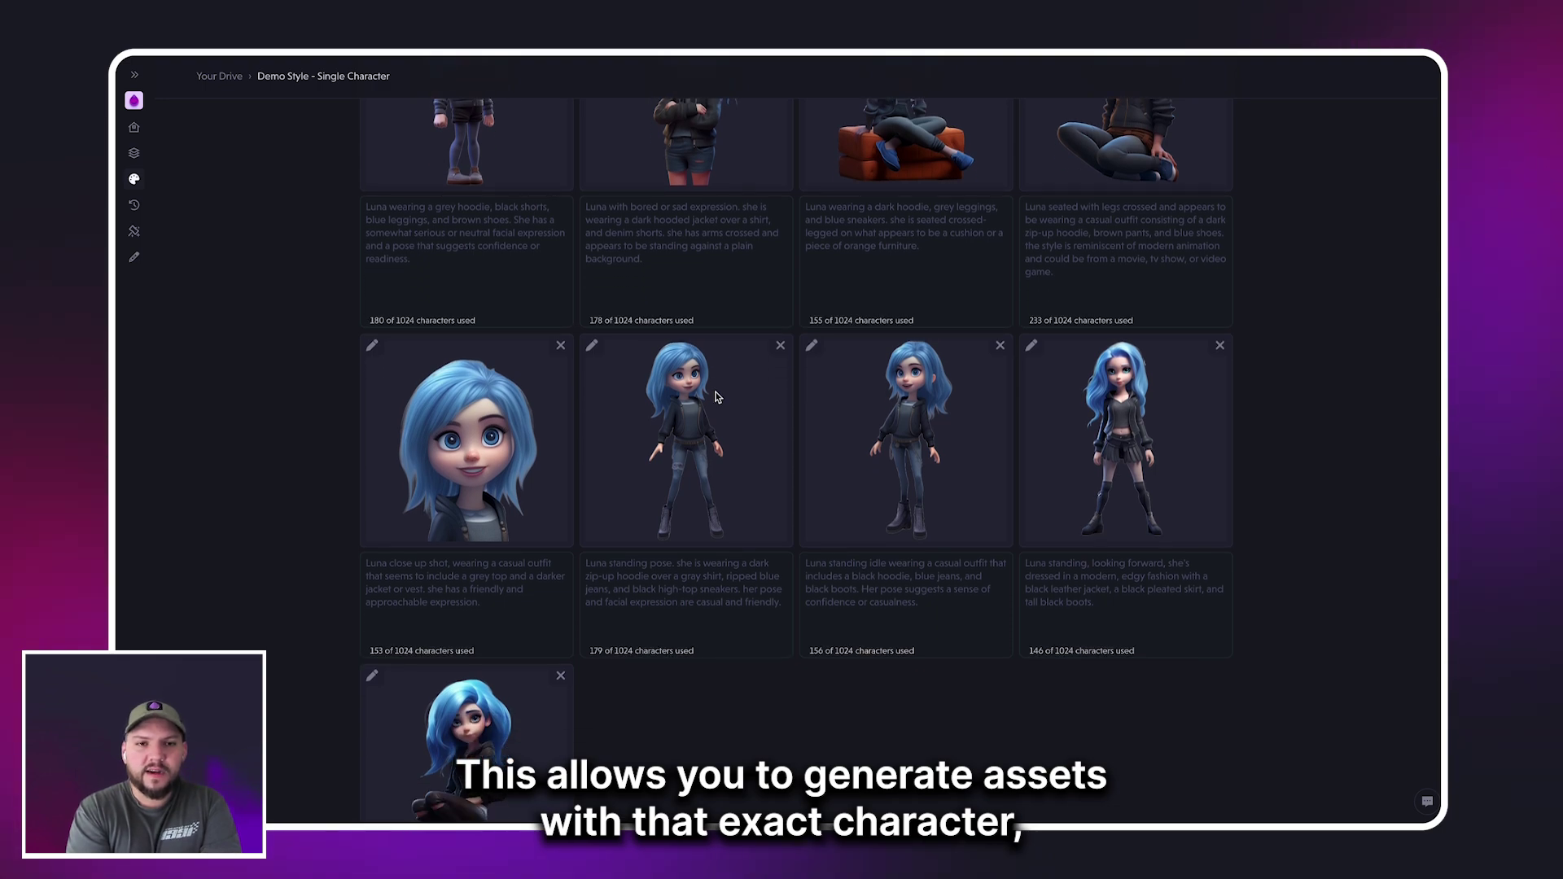
scroll(717, 395, up, 10)
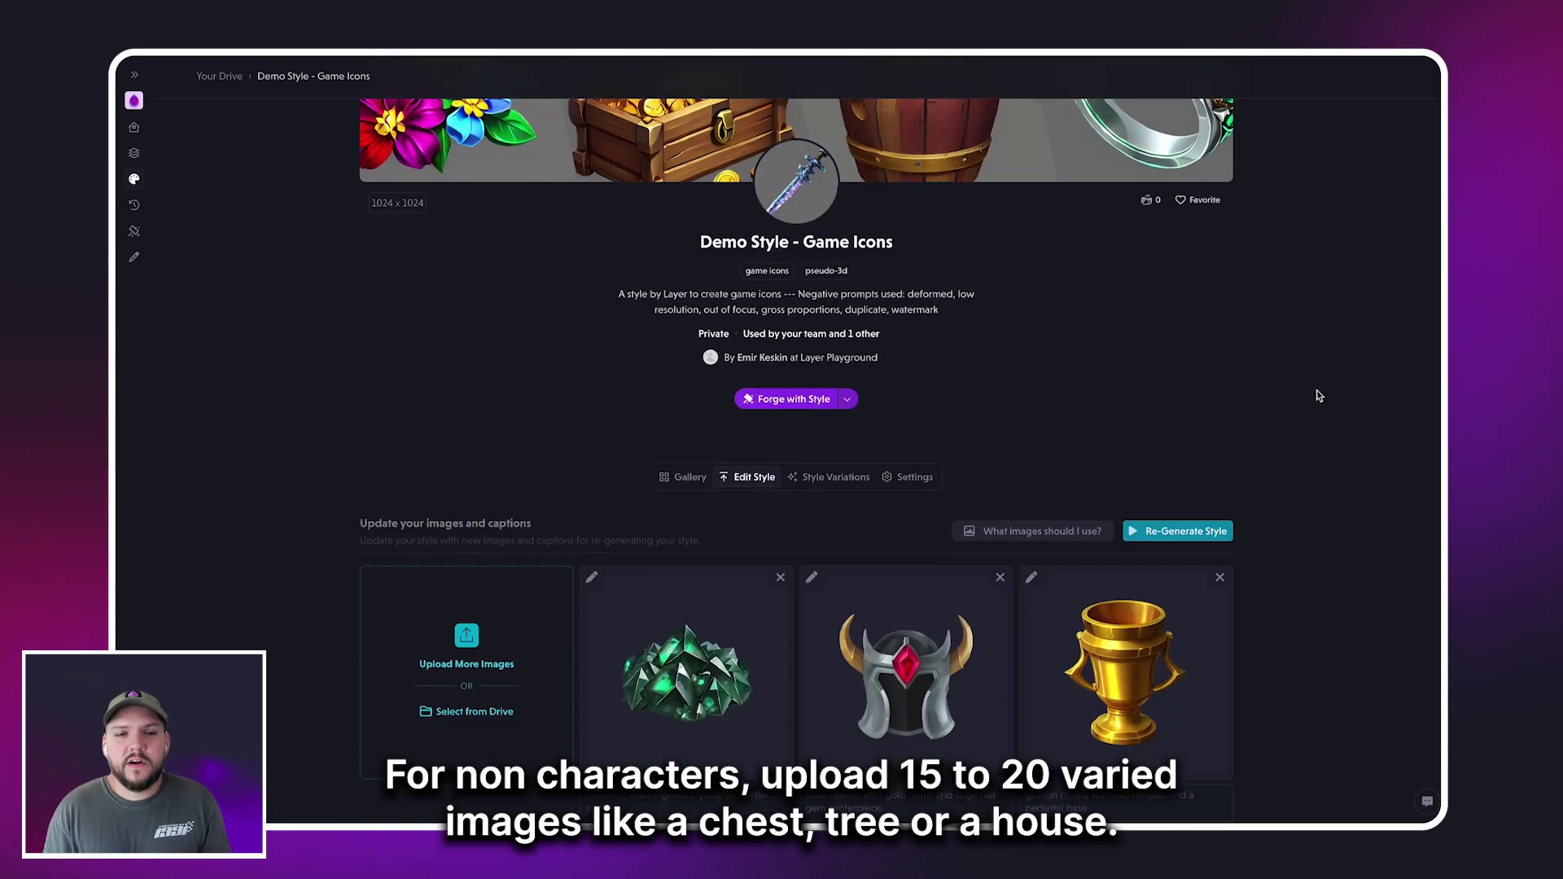
scroll(1318, 396, down, 5)
Step: Scroll past the Game Icons grid into the Game Props house examples
scroll(1316, 389, down, 8)
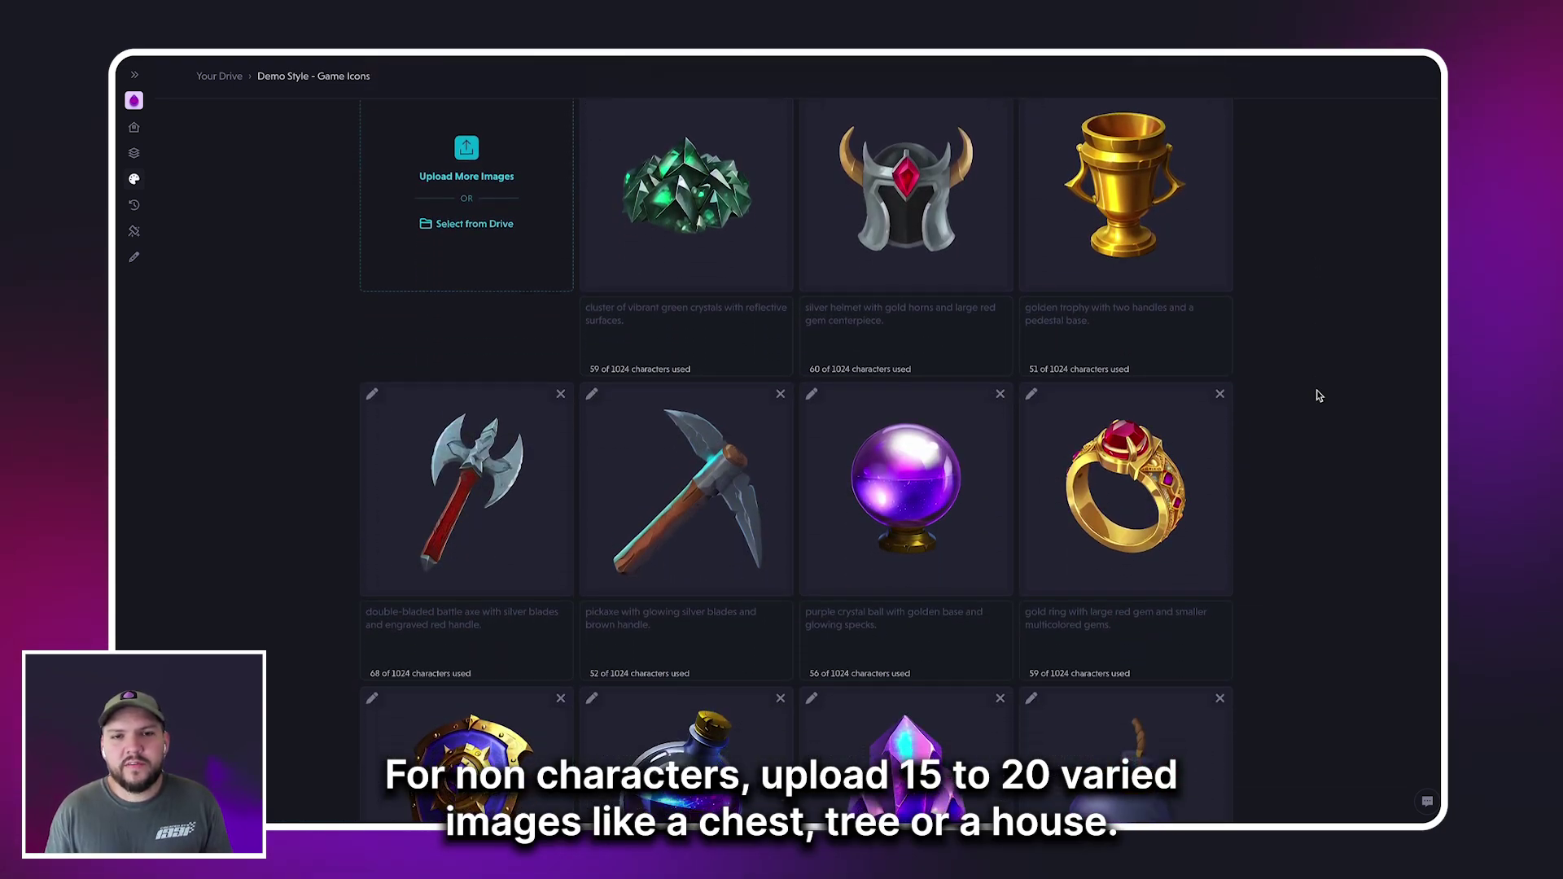
scroll(1316, 392, down, 6)
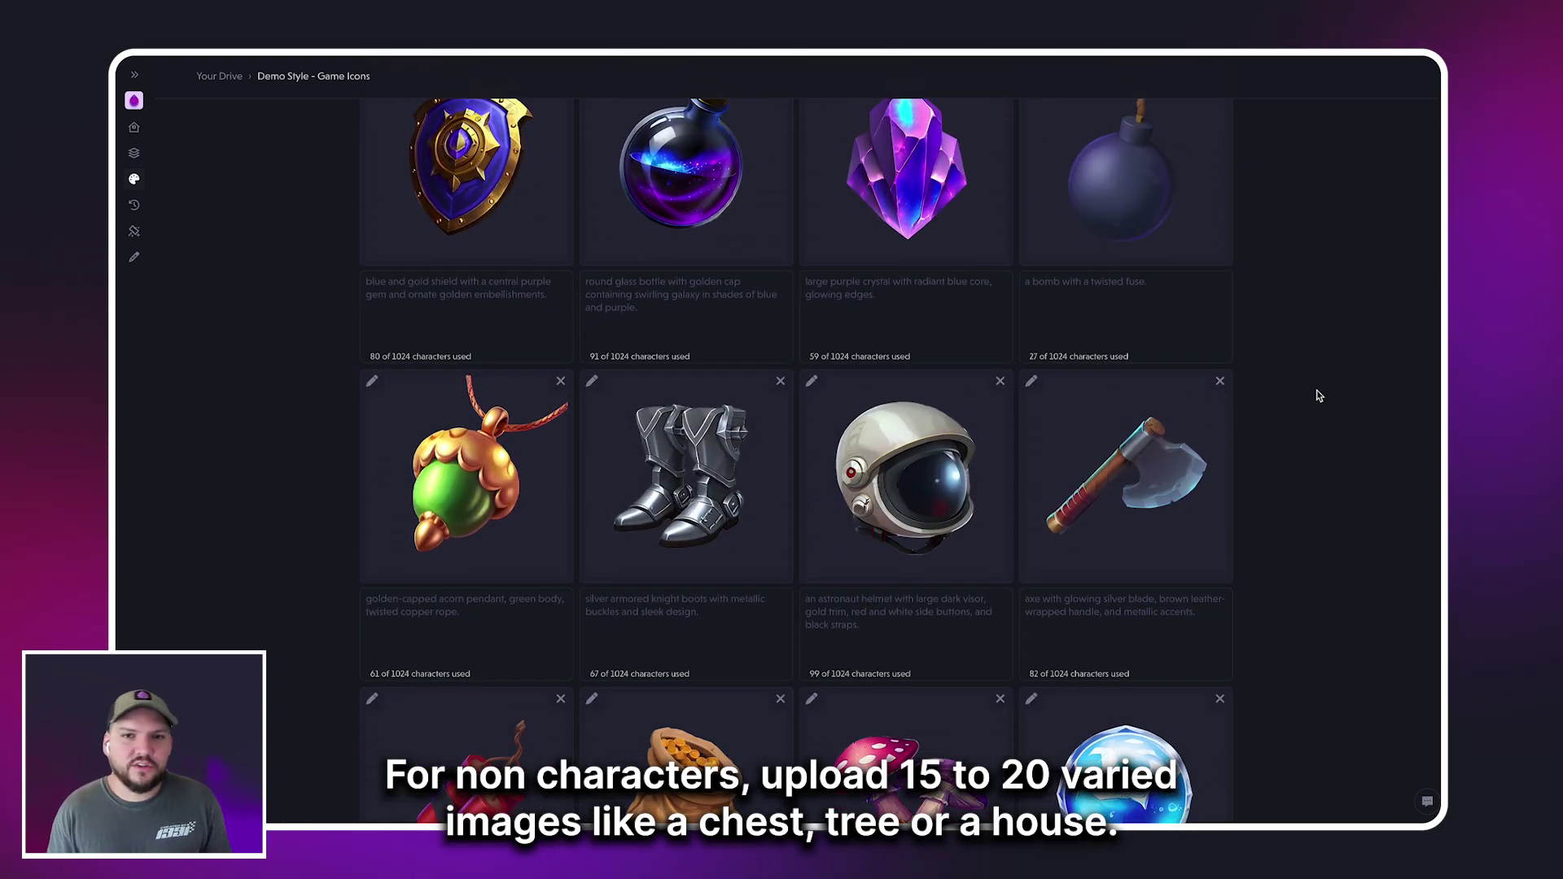
scroll(1317, 389, down, 3)
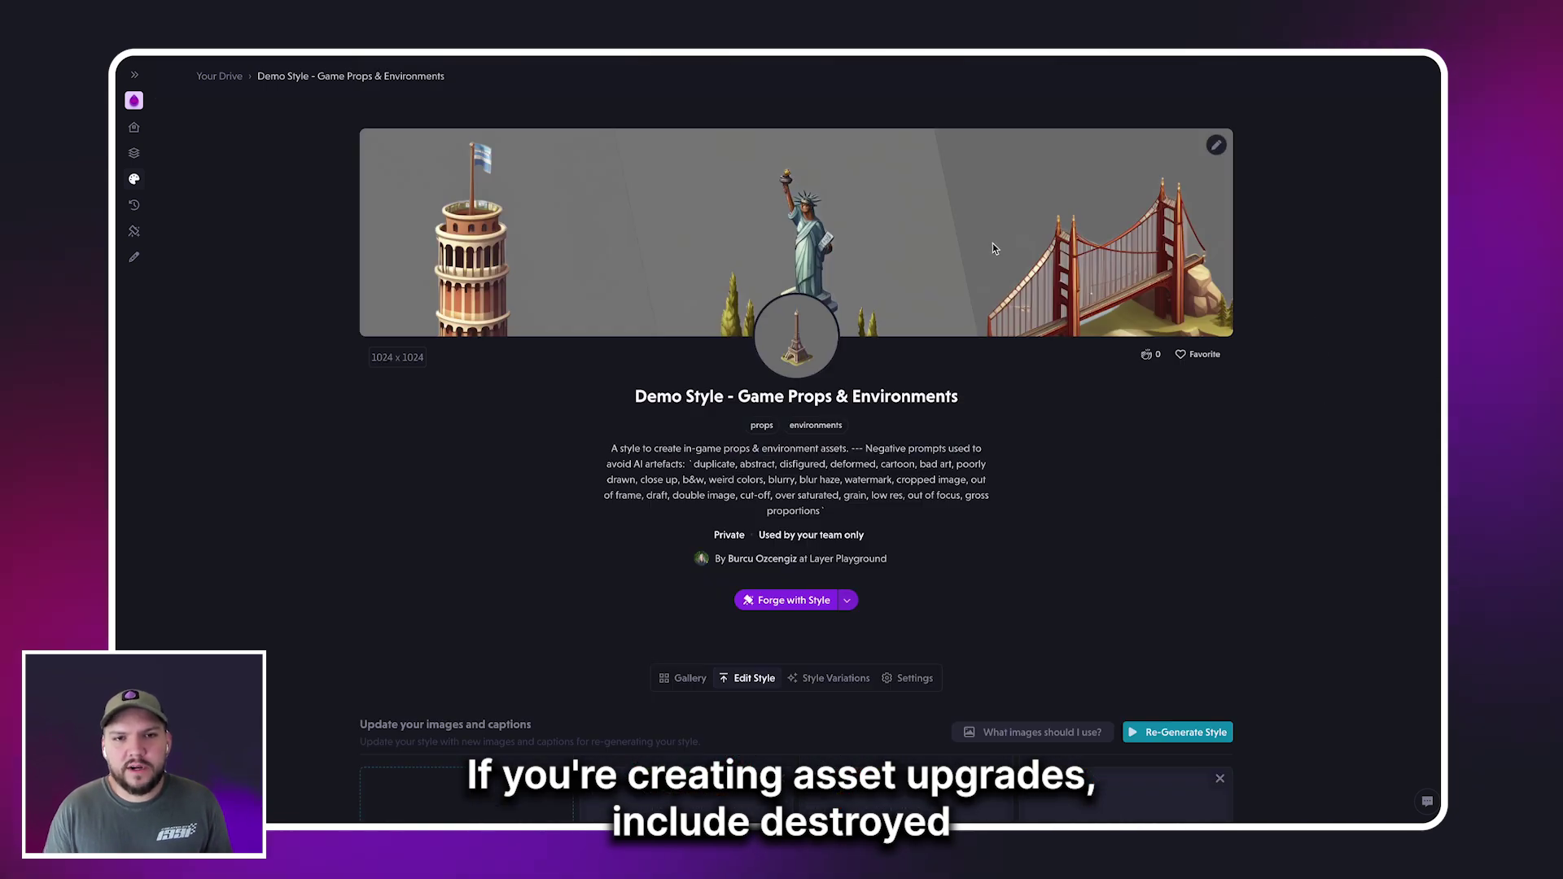
Step: Keep scrolling to bring up the Demo Style - Game Backgrounds page
scroll(992, 244, down, 6)
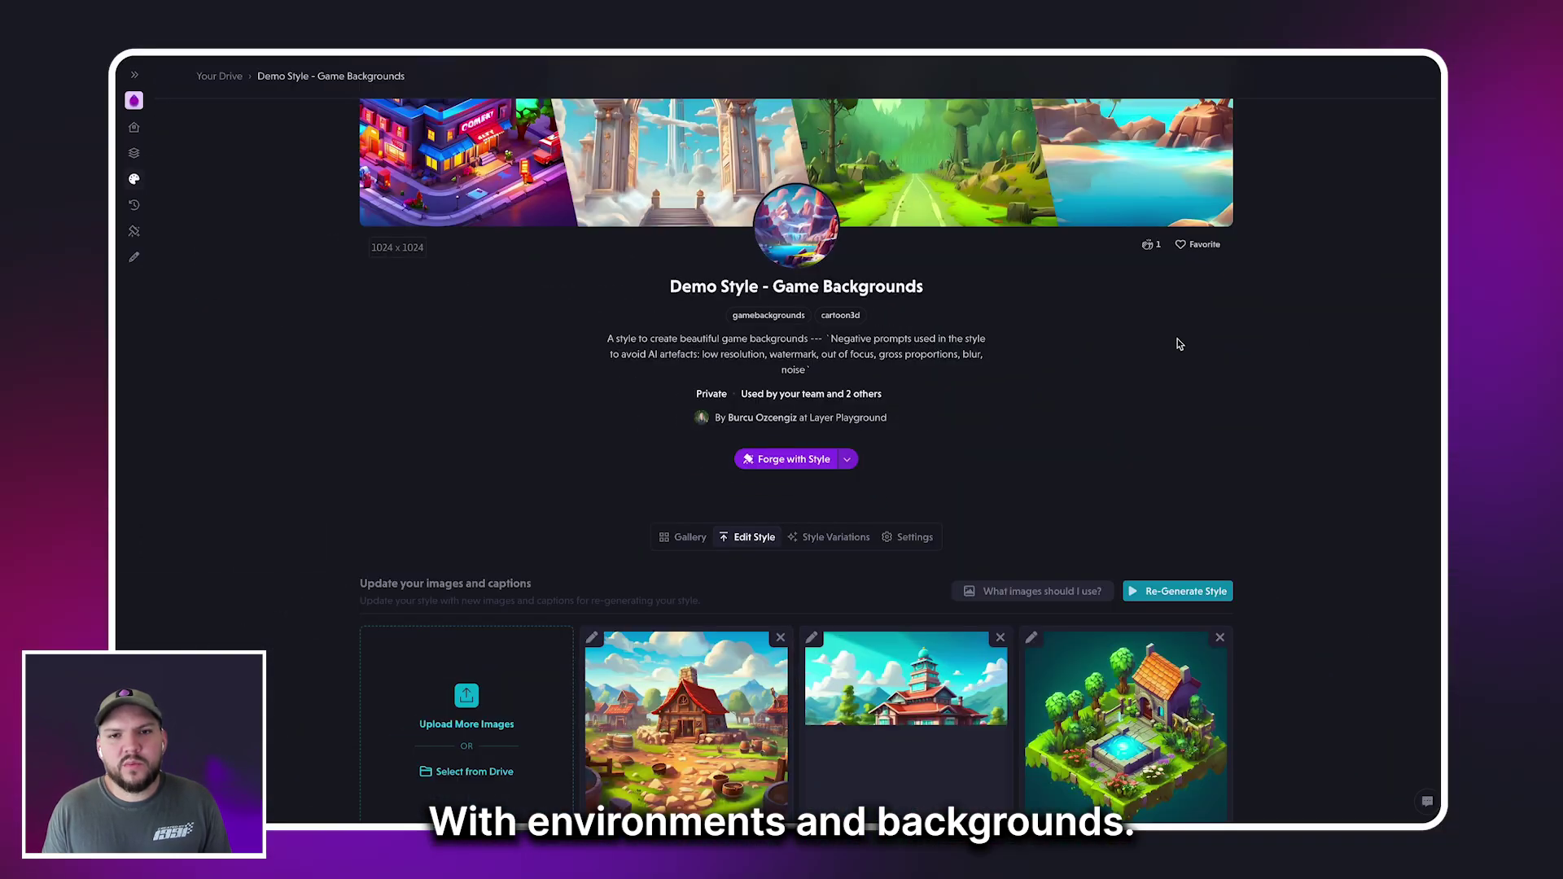
Step: Scroll through the 25 uploaded character images as they auto-caption
scroll(1233, 355, down, 2)
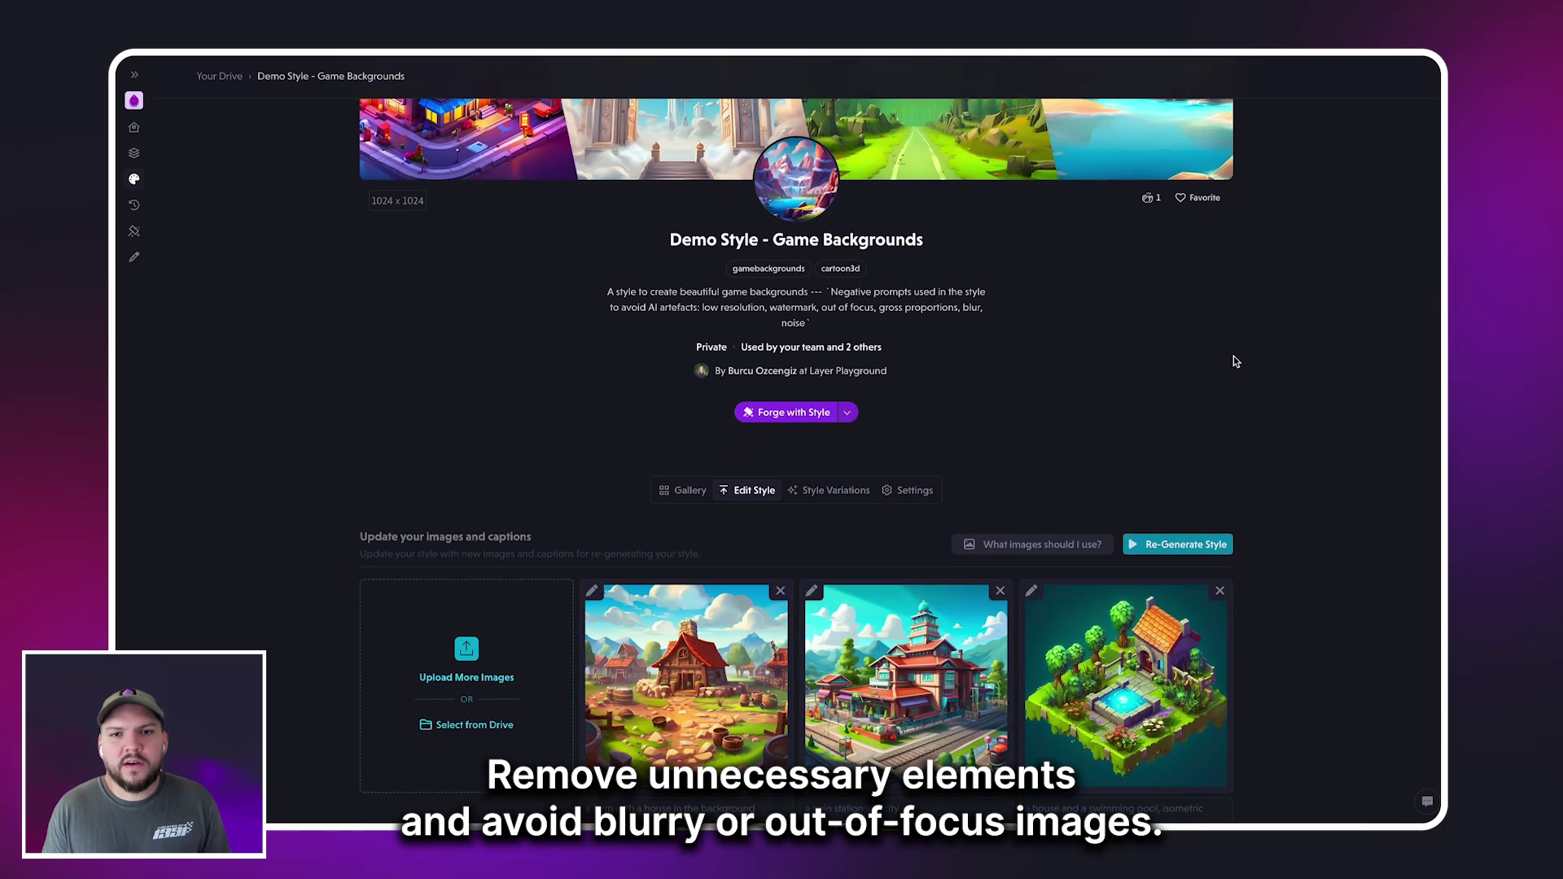
scroll(1225, 355, down, 6)
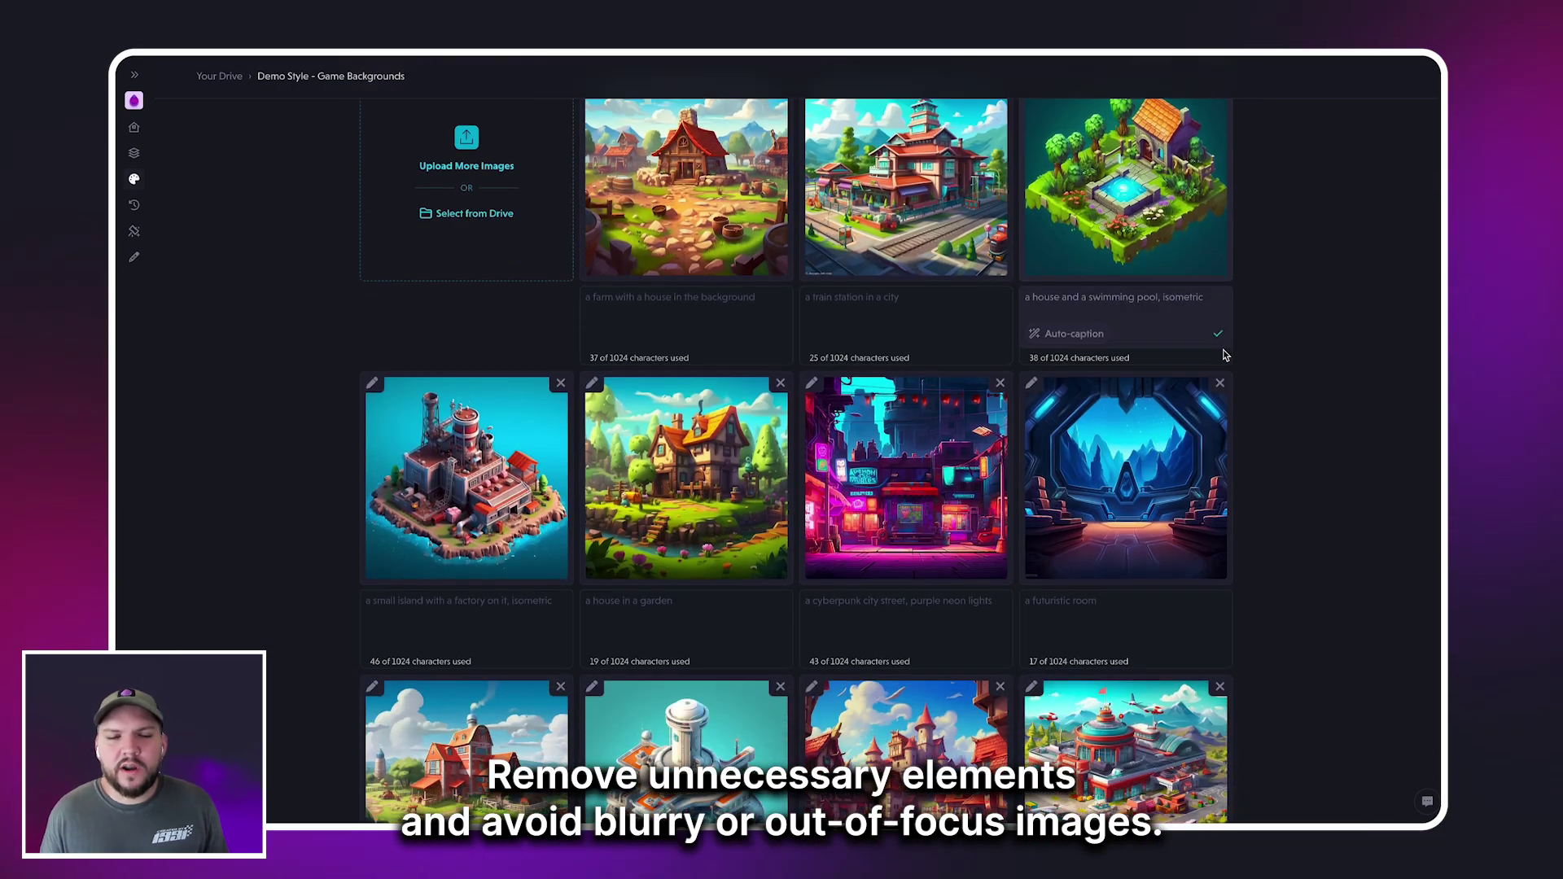
scroll(1324, 377, down, 4)
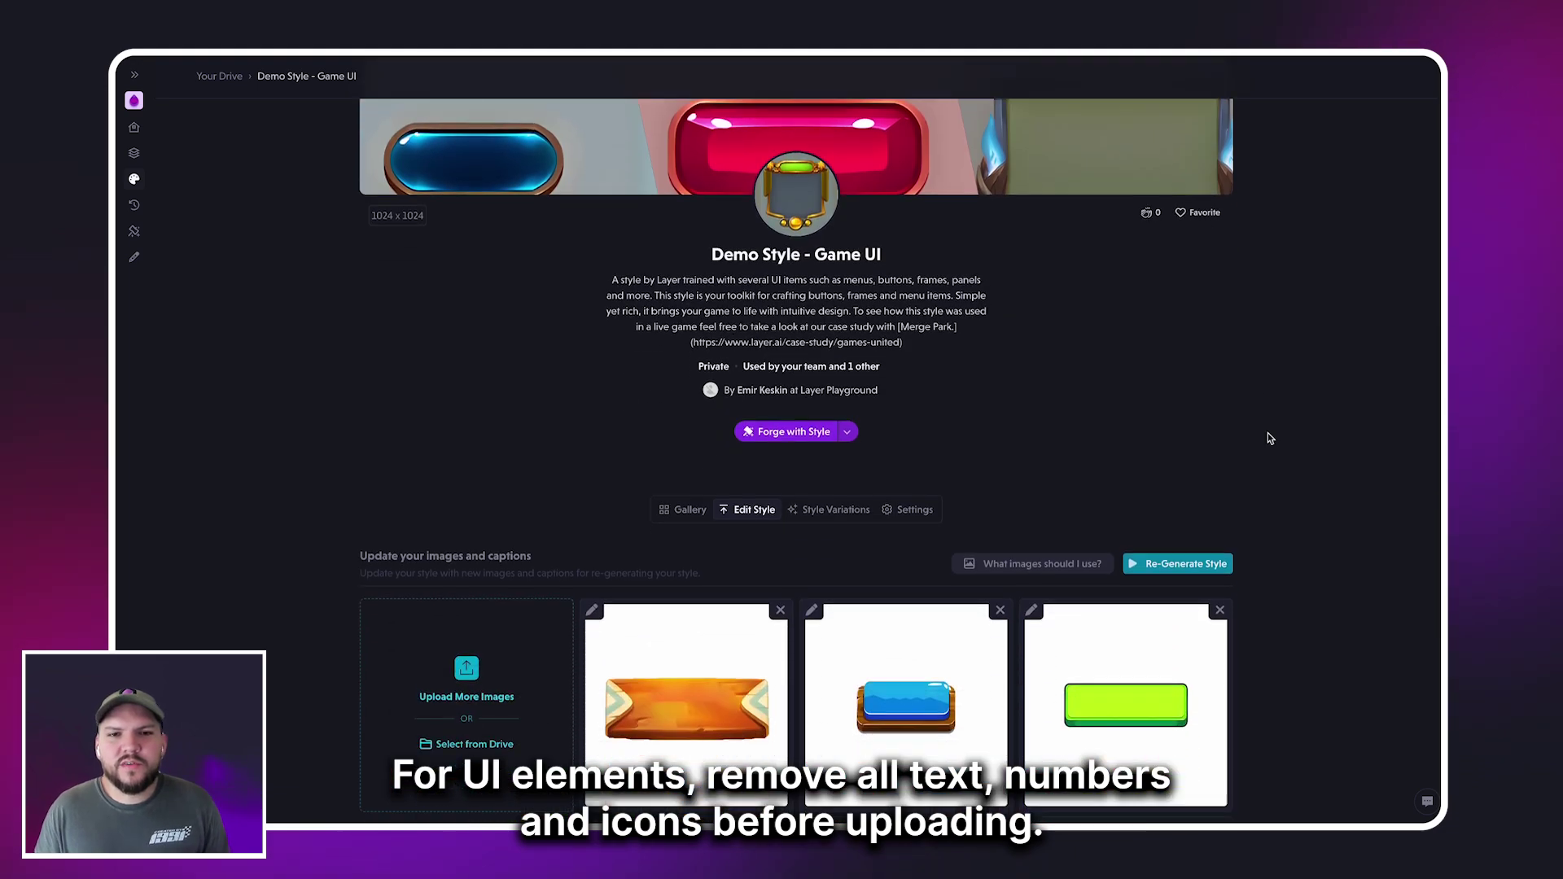
scroll(1270, 438, down, 6)
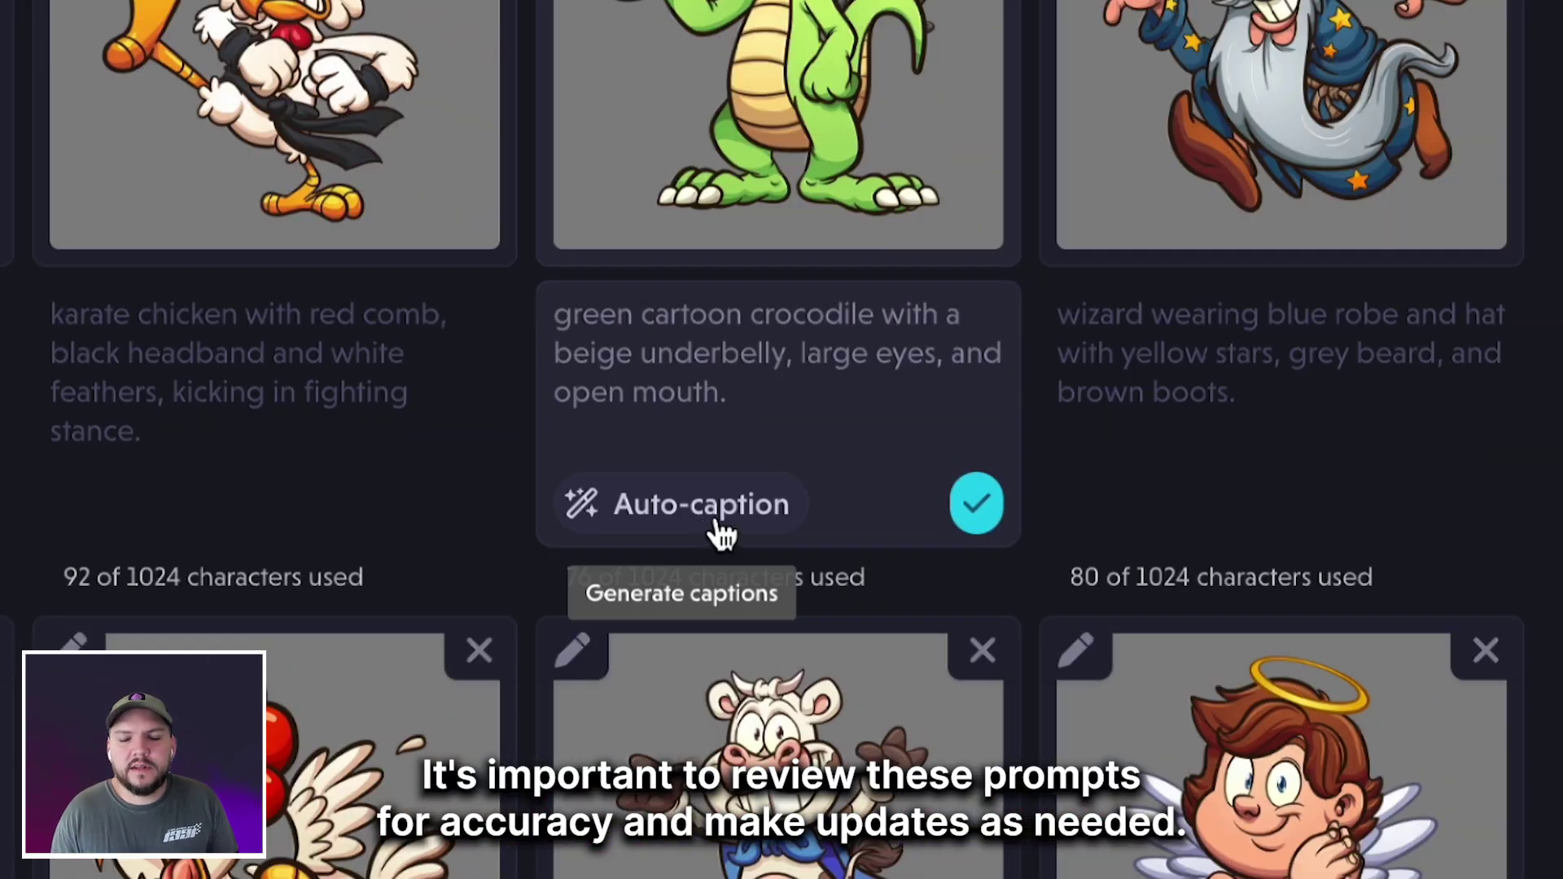
Step: Review the Animal Characters captions, then scroll the Game Characters demo grid
scroll(716, 528, down, 6)
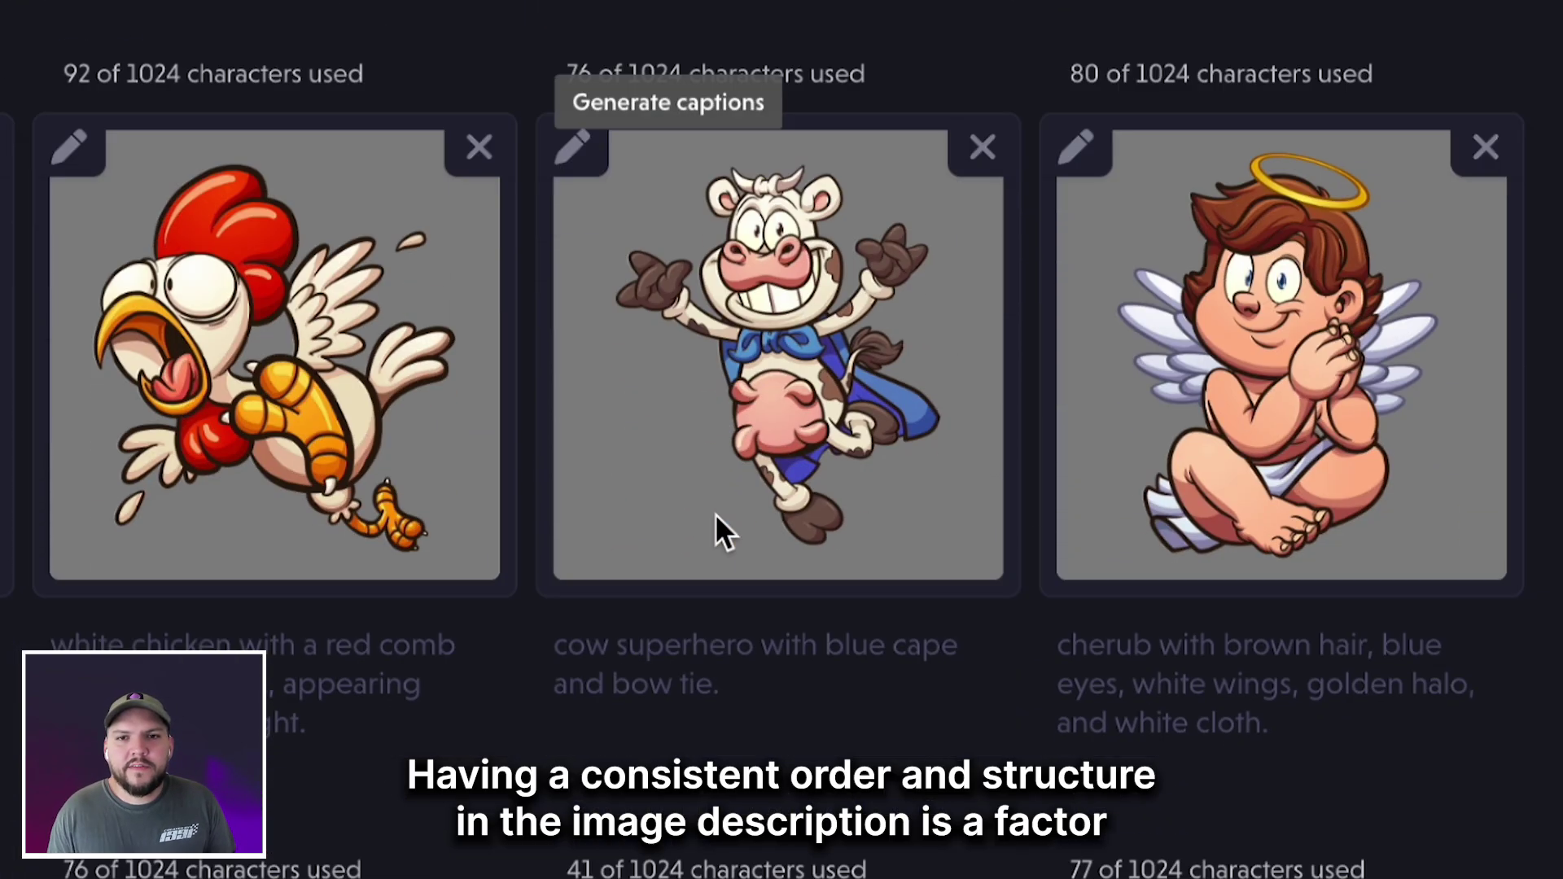
scroll(717, 514, down, 2)
scroll(721, 515, down, 5)
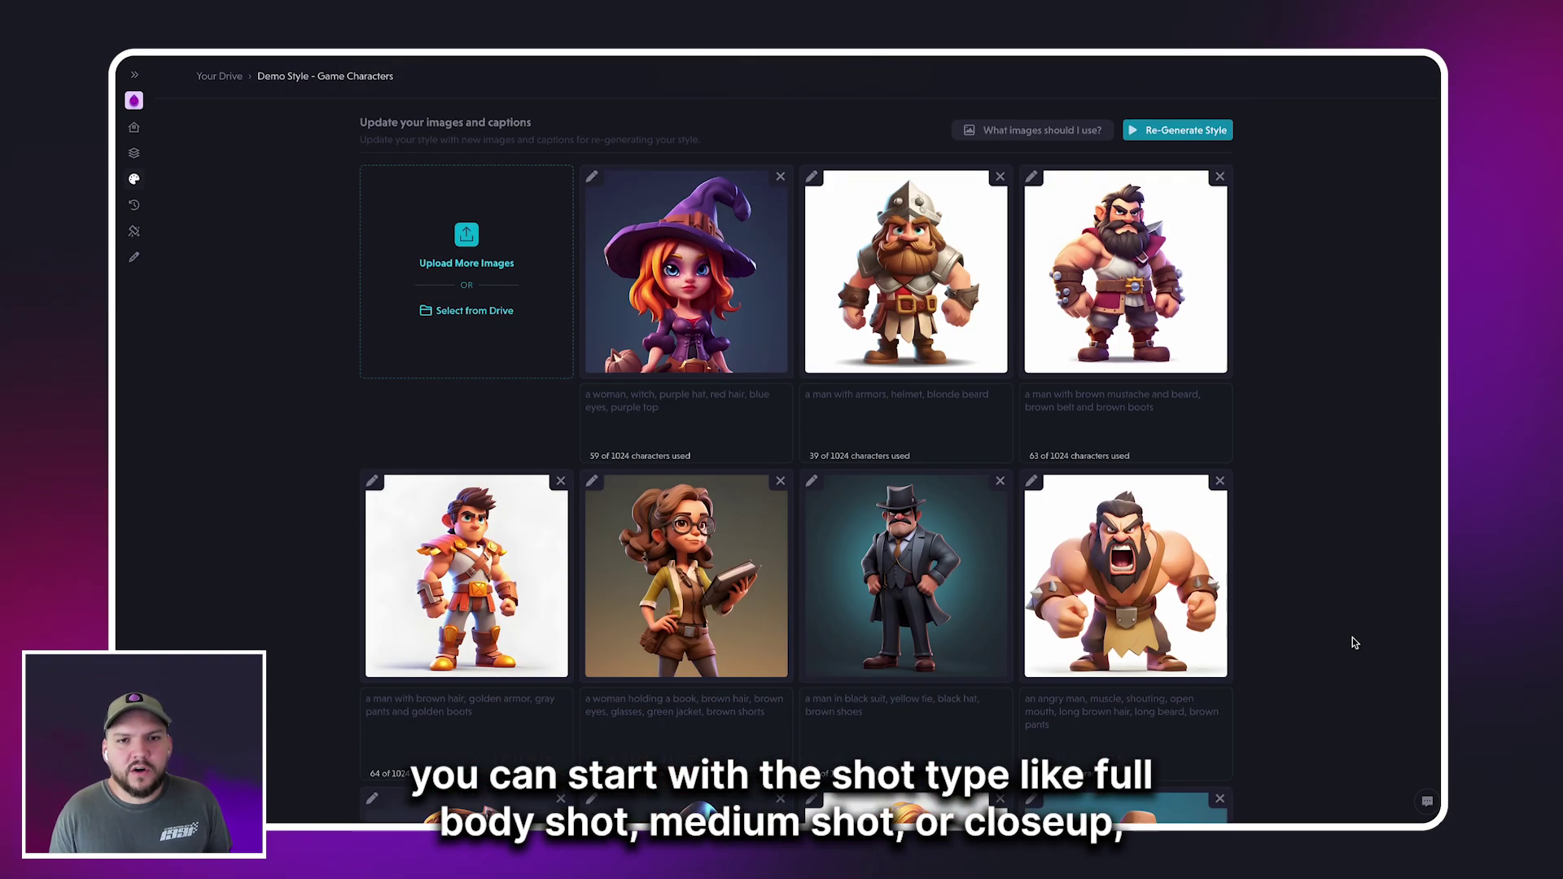
scroll(1354, 640, down, 7)
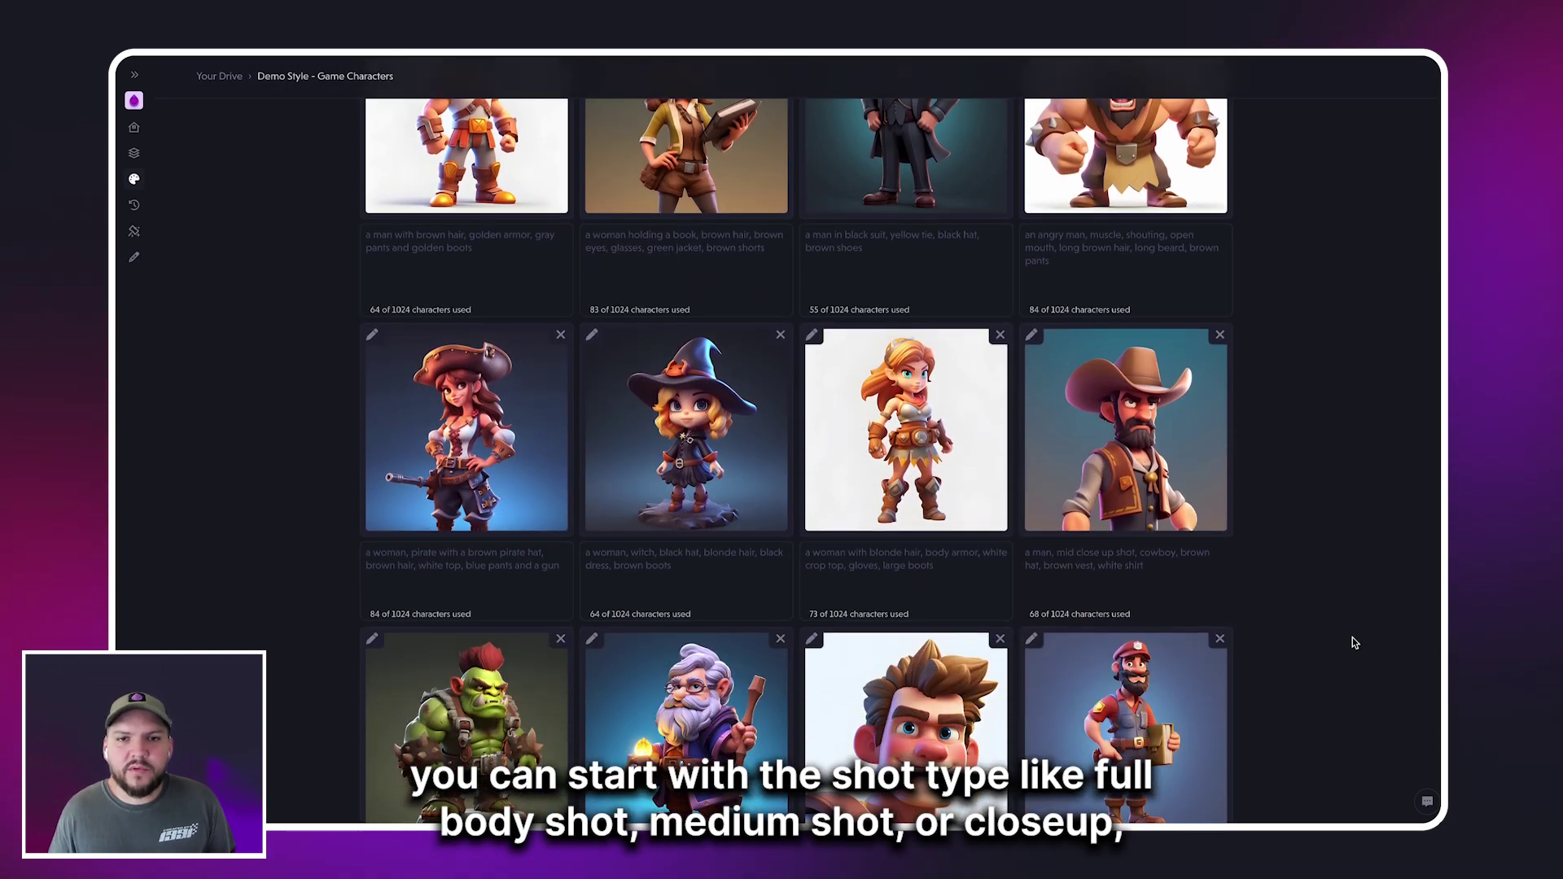
Step: Enter evaluation prompts 'a snail wearing a hat', 'a dog' and 'a muscular chicken'
scroll(1352, 638, down, 2)
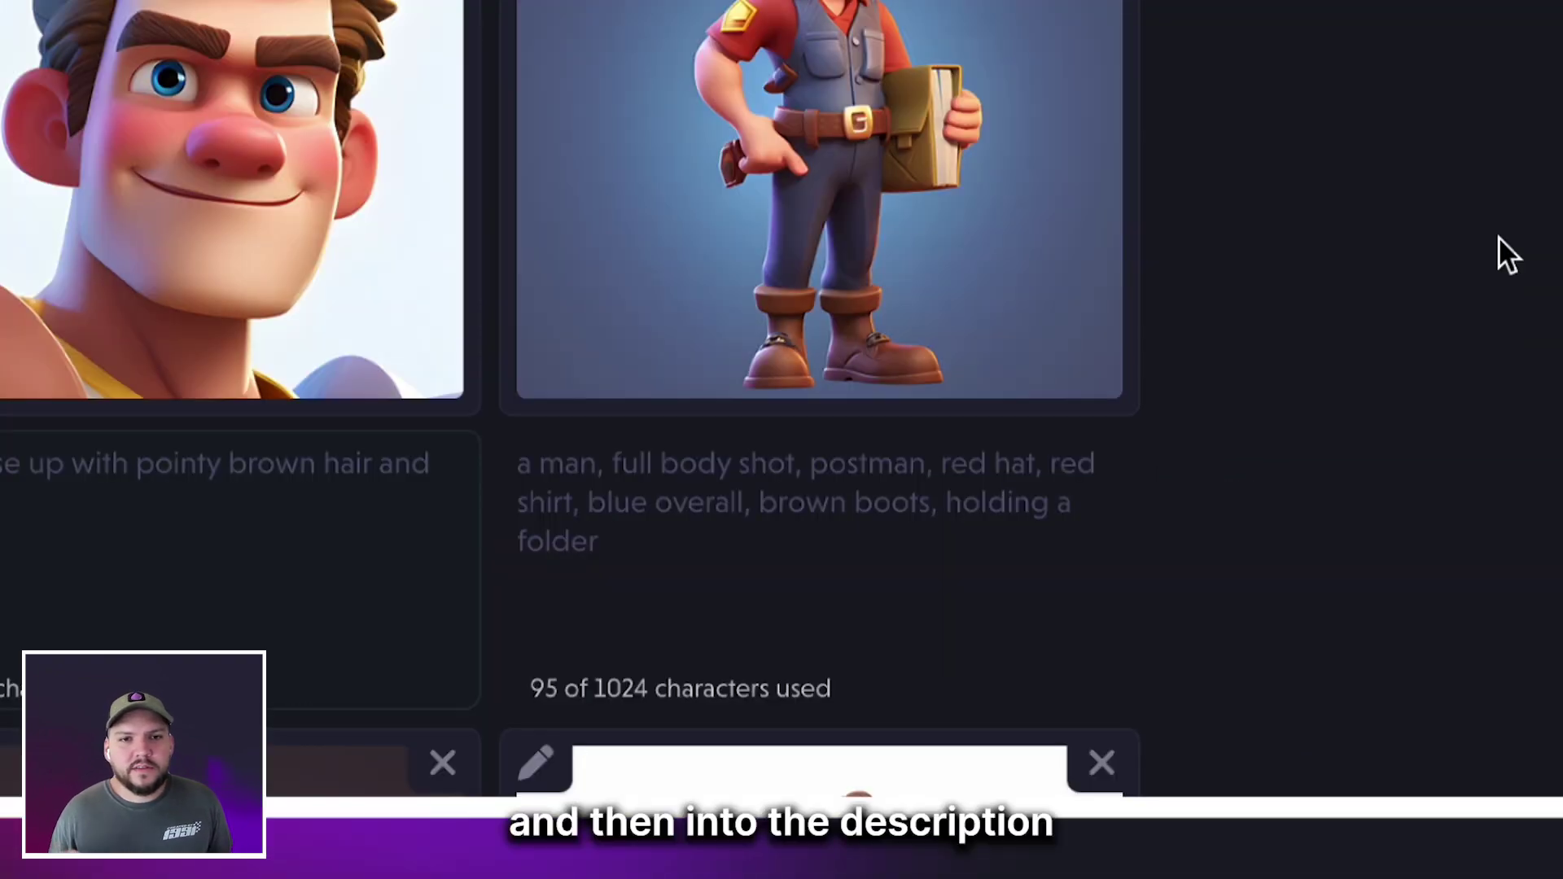
scroll(782, 439, down, 5)
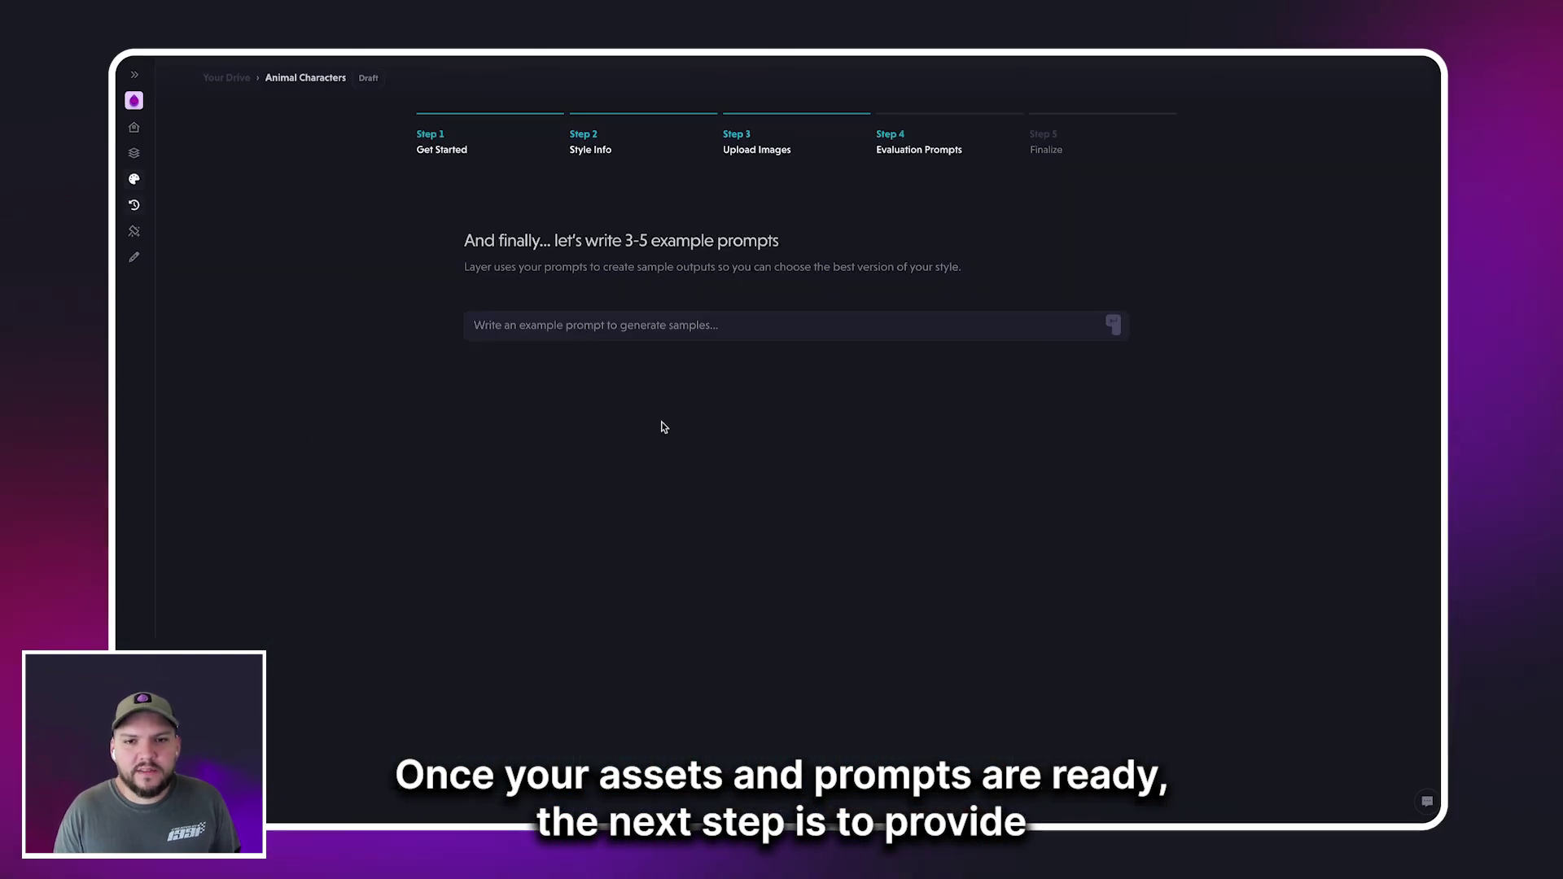
text(a snail wearing a hat)
key(Return)
text(a dog)
key(Return)
text(a muscular chicken)
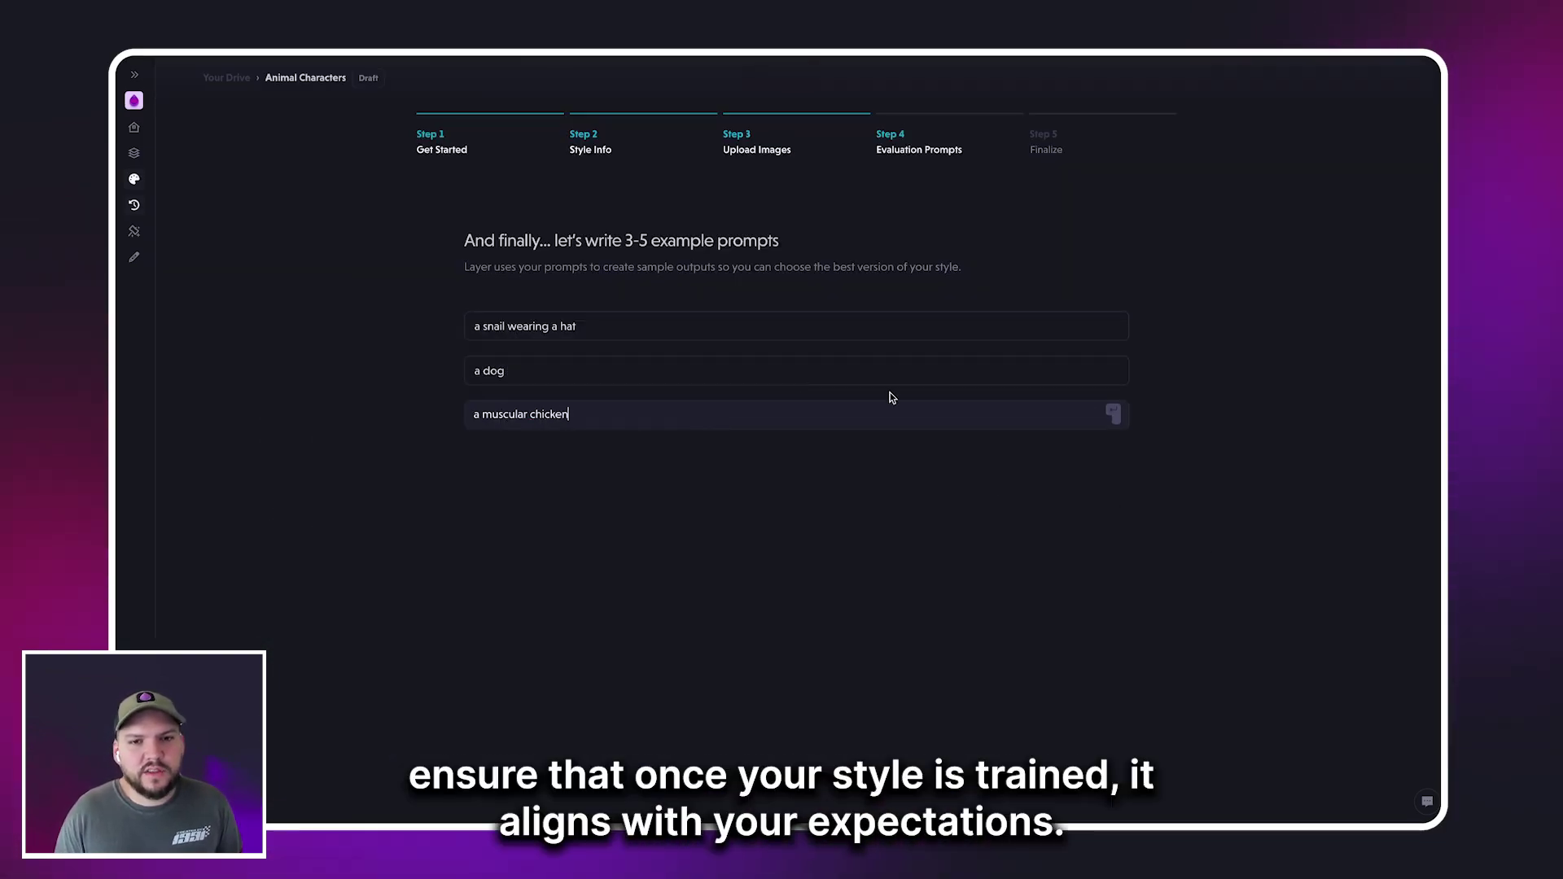
Step: Add an empty fourth prompt, advance to Finalize, and launch Create Style training
key(Return)
click(1110, 246)
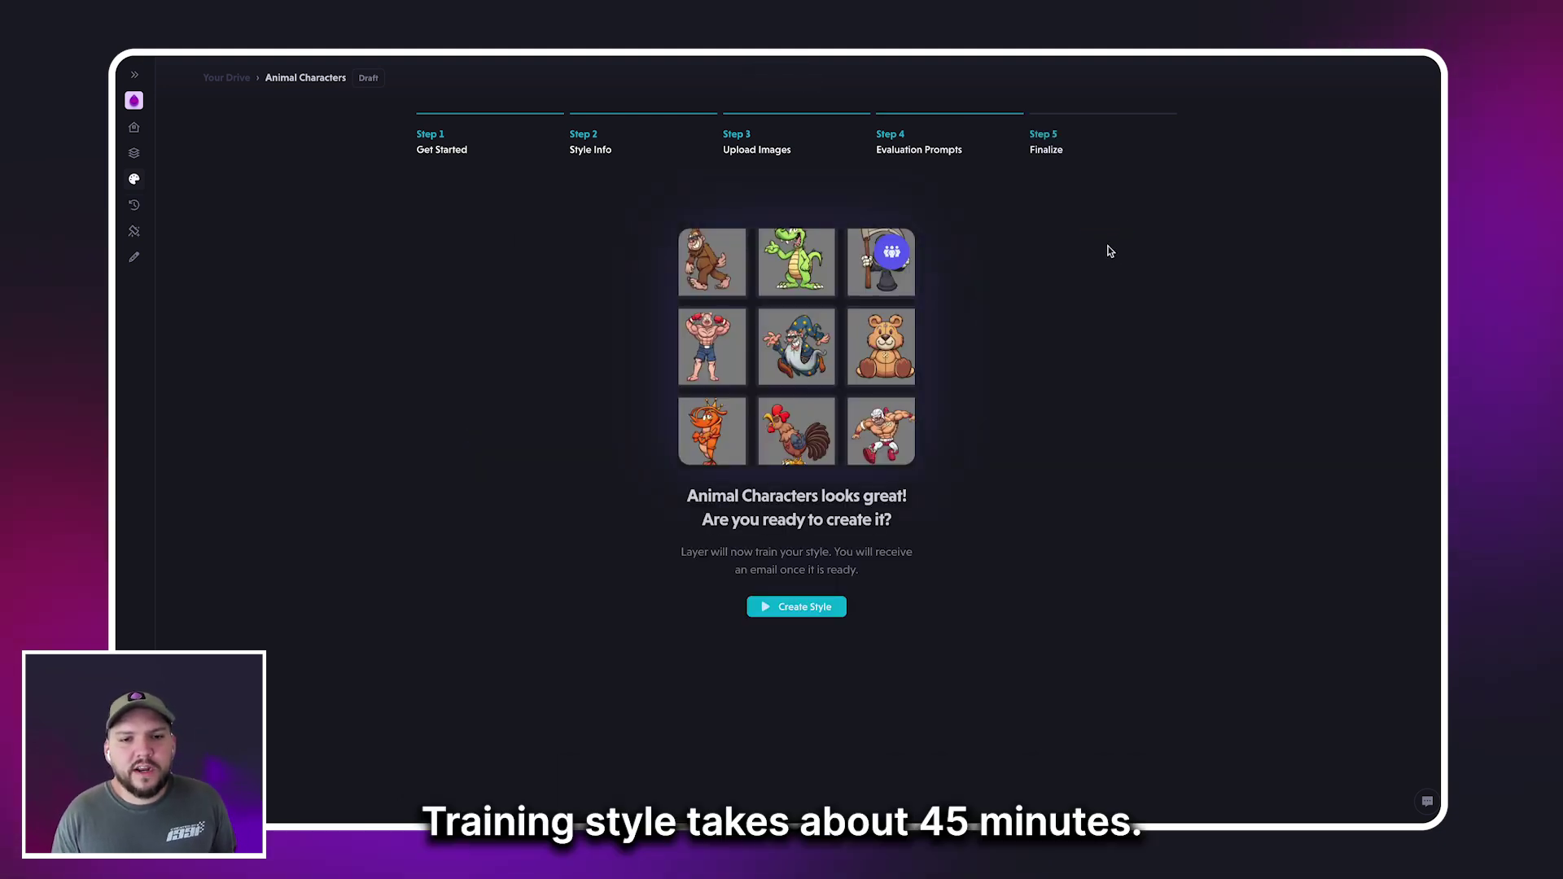
click(794, 611)
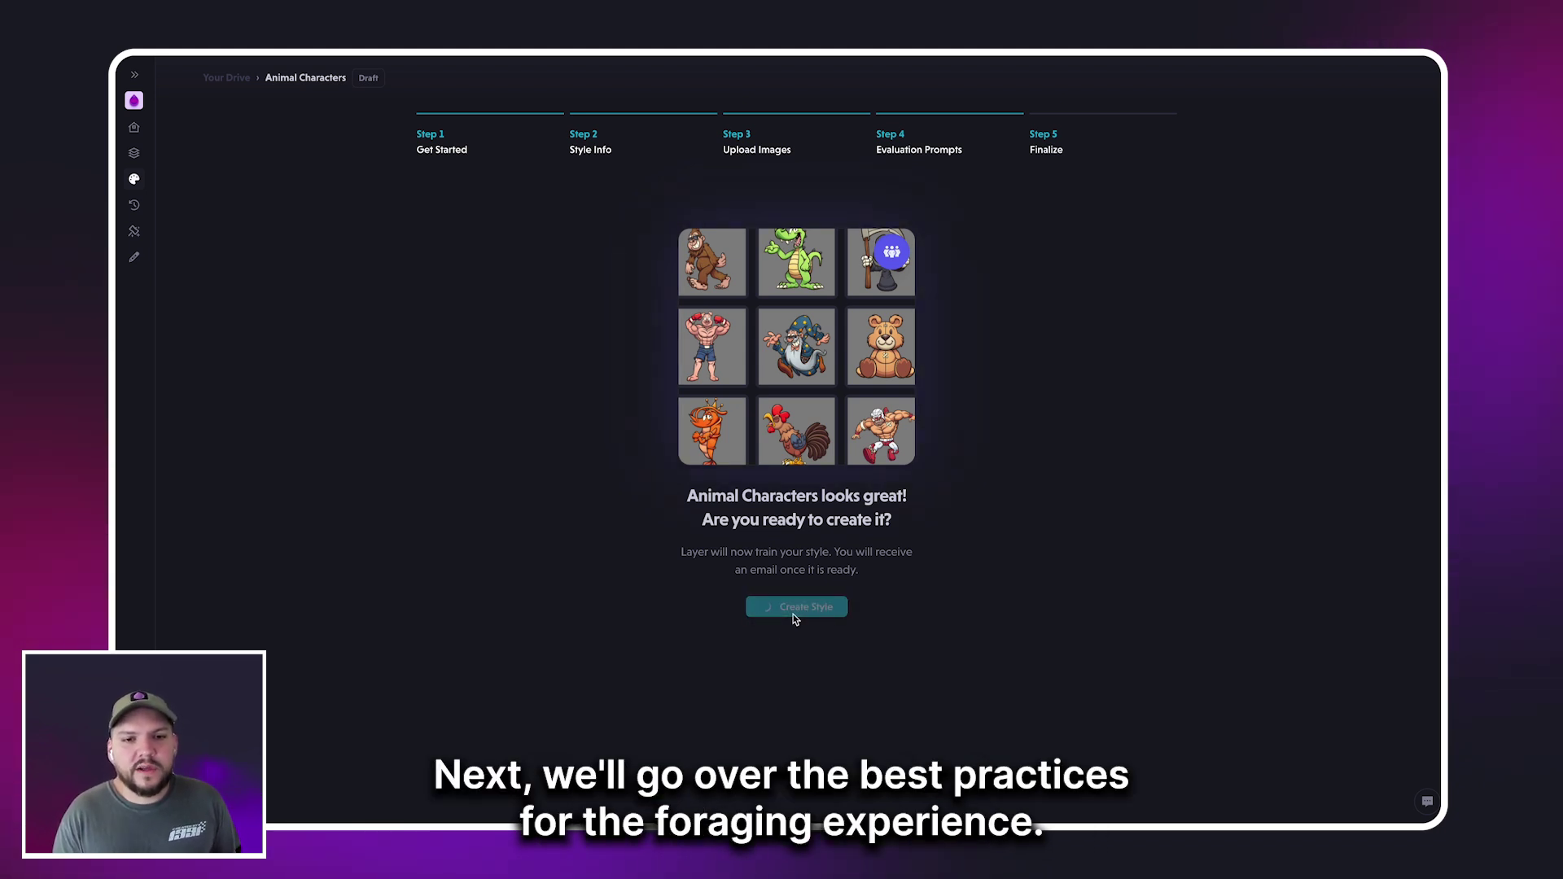